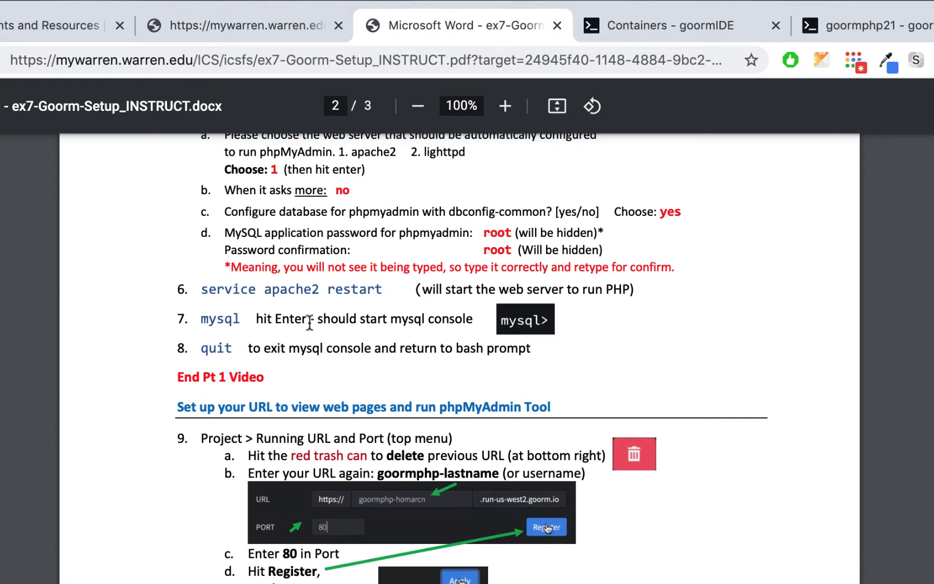
# - Read step 9 of the setup notes for the running URL and port, then go to the goormphp21 workspace
pyautogui.scroll(-4, 309, 322)
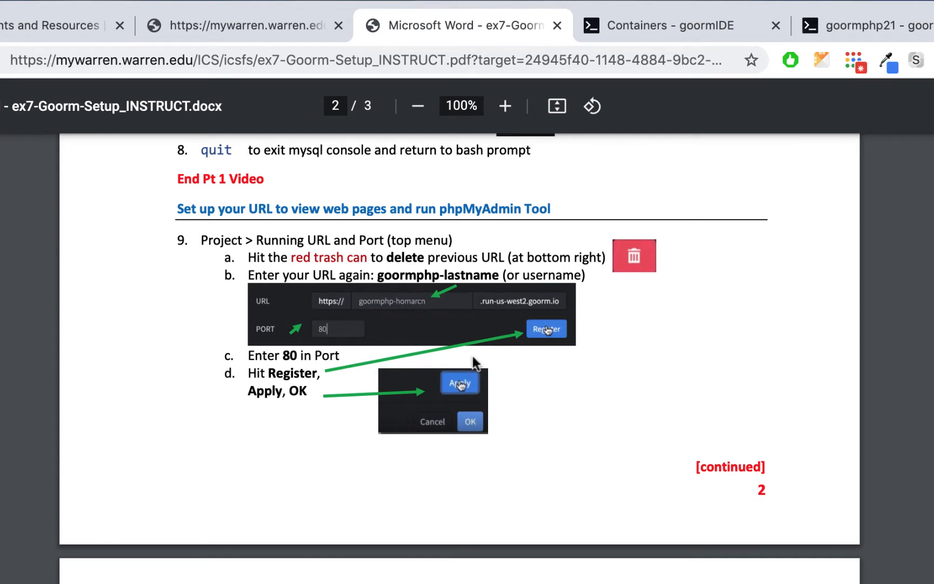
pyautogui.click(912, 37)
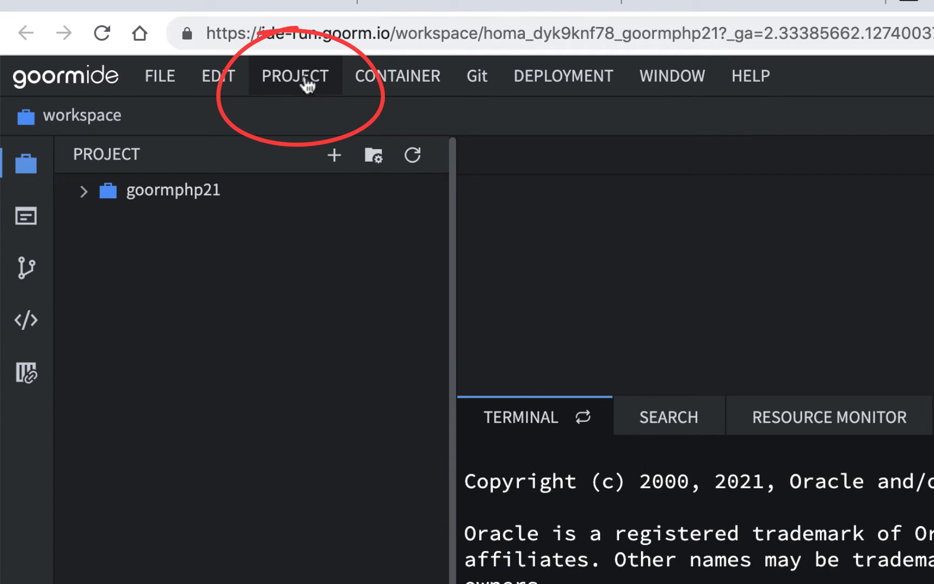
# - Remove the default registered URL from Project > Running URL and Port
pyautogui.click(304, 82)
pyautogui.moveTo(313, 245)
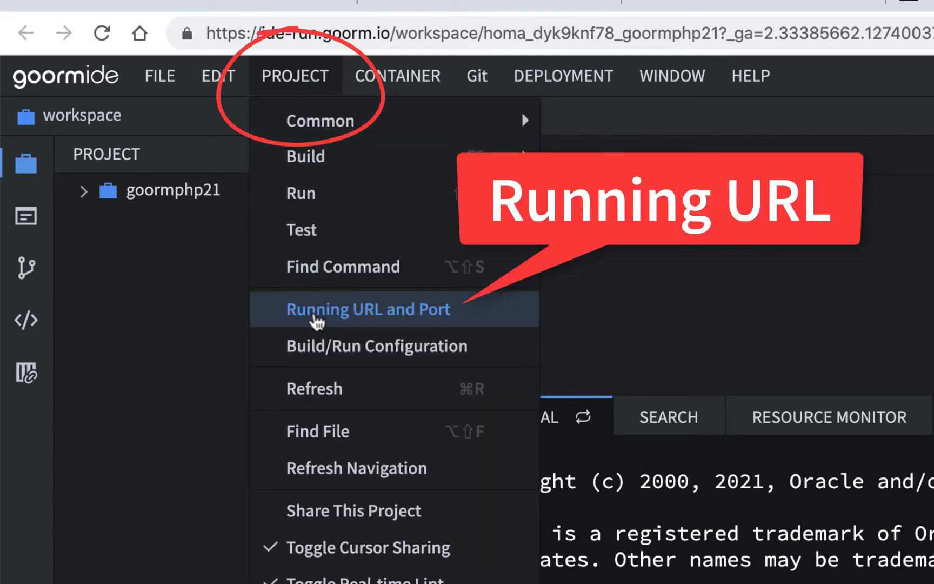
pyautogui.click(317, 322)
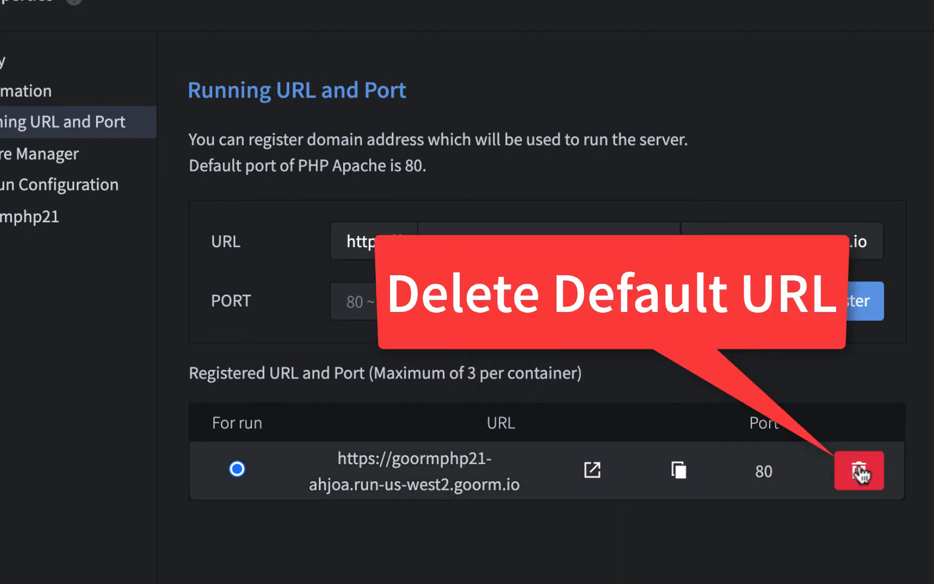
pyautogui.click(860, 470)
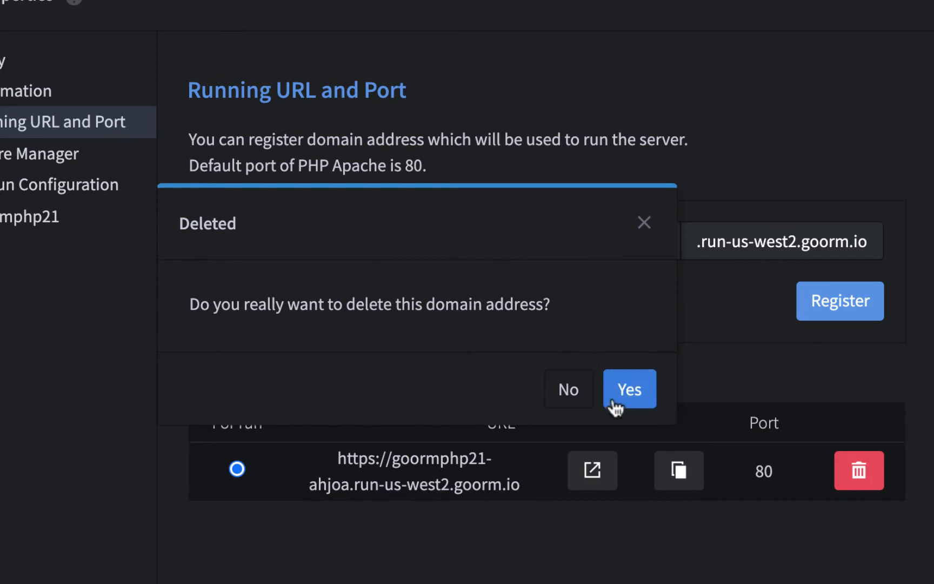
pyautogui.click(629, 386)
pyautogui.click(508, 245)
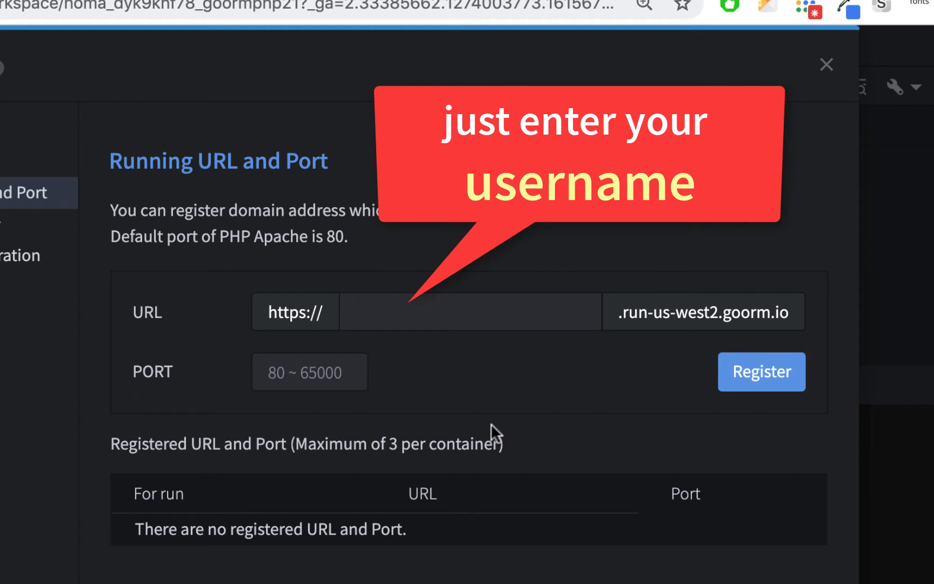
# - Register a running URL using your username as subdomain on port 80, and apply the settings
pyautogui.write('hom')
pyautogui.write('awd')
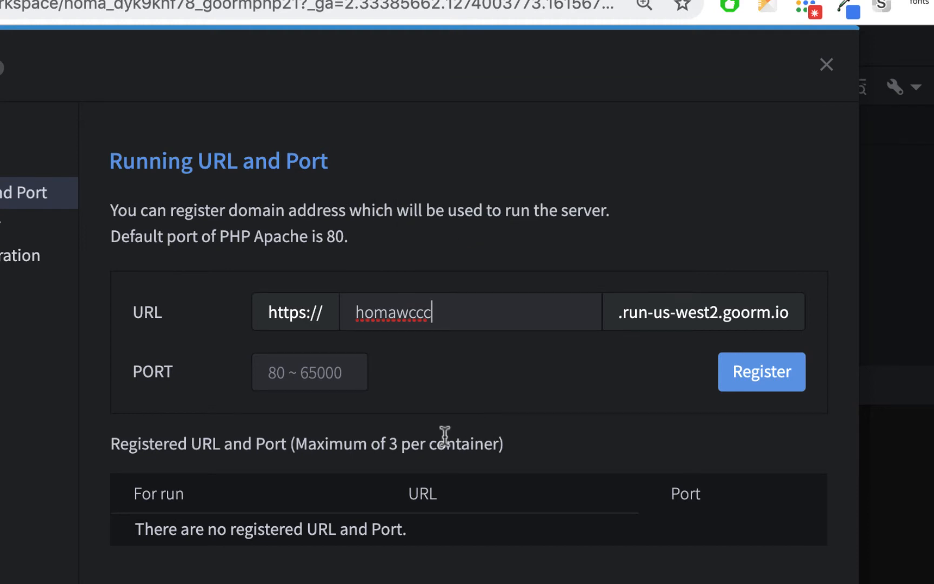
pyautogui.click(356, 374)
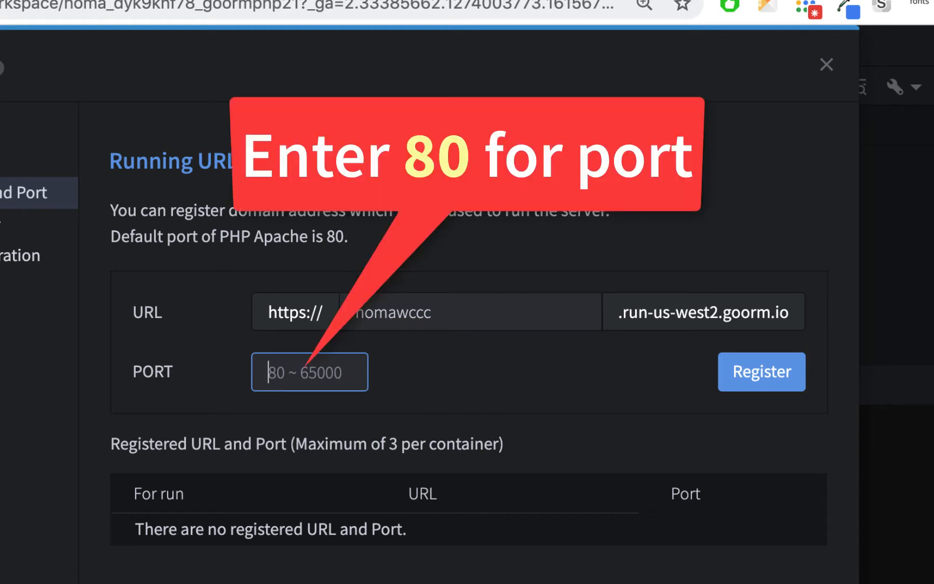
pyautogui.write('80')
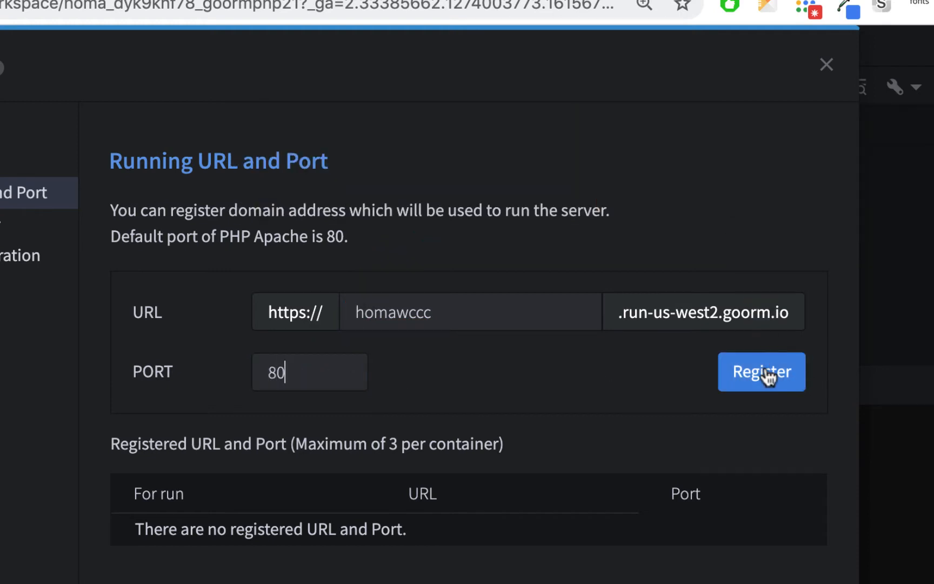
pyautogui.click(768, 379)
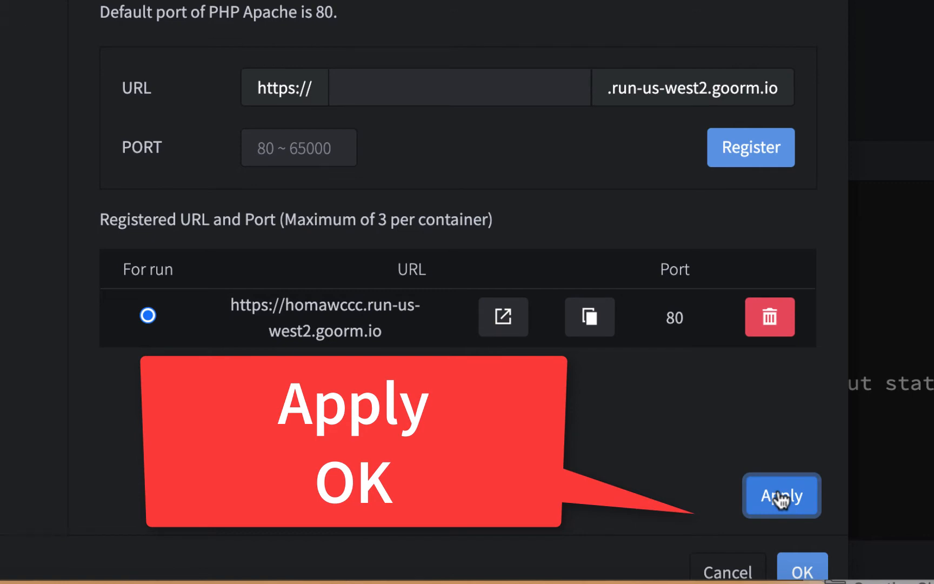
pyautogui.click(811, 573)
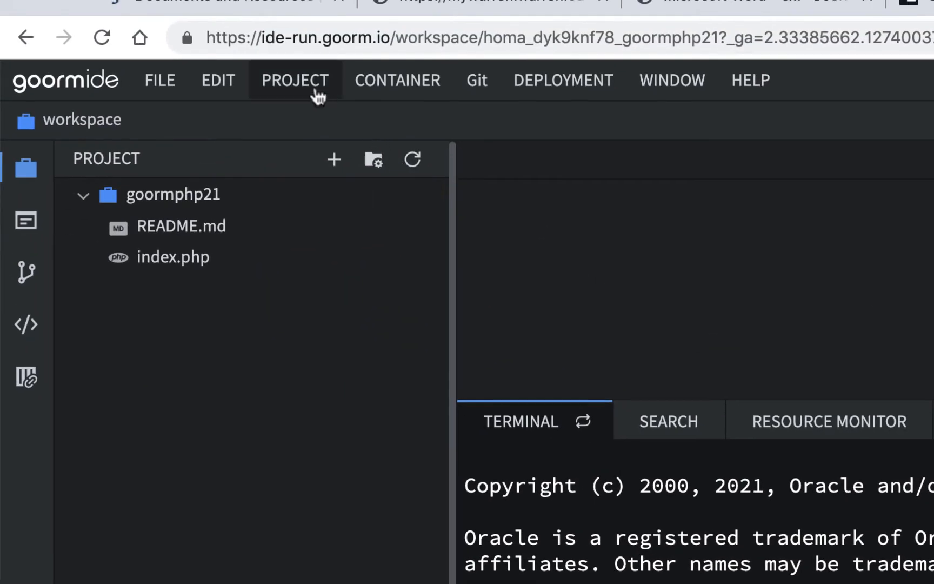
# - Open the registered URL in a new tab, see Connection Refused, and return to the IDE
pyautogui.click(315, 92)
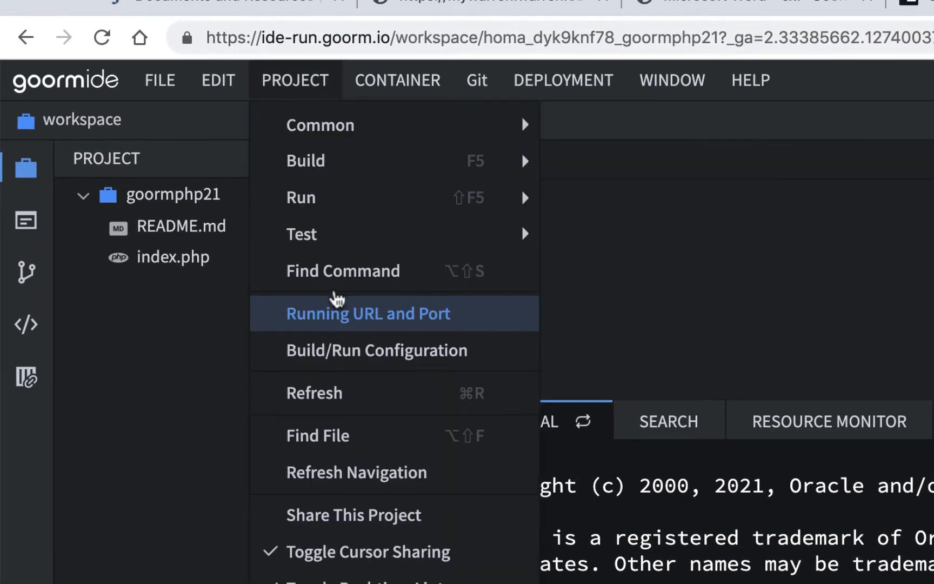
pyautogui.click(341, 314)
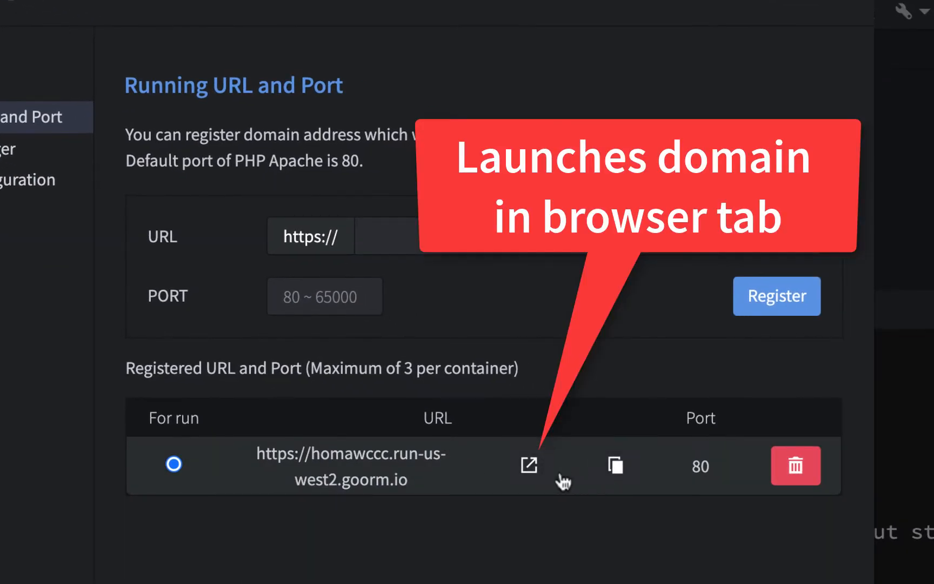
pyautogui.click(529, 464)
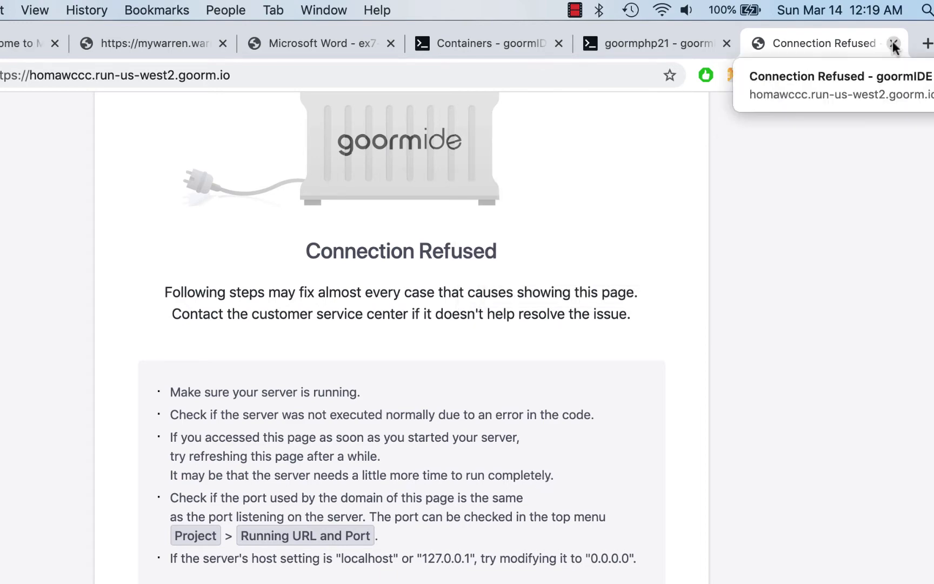
pyautogui.click(689, 42)
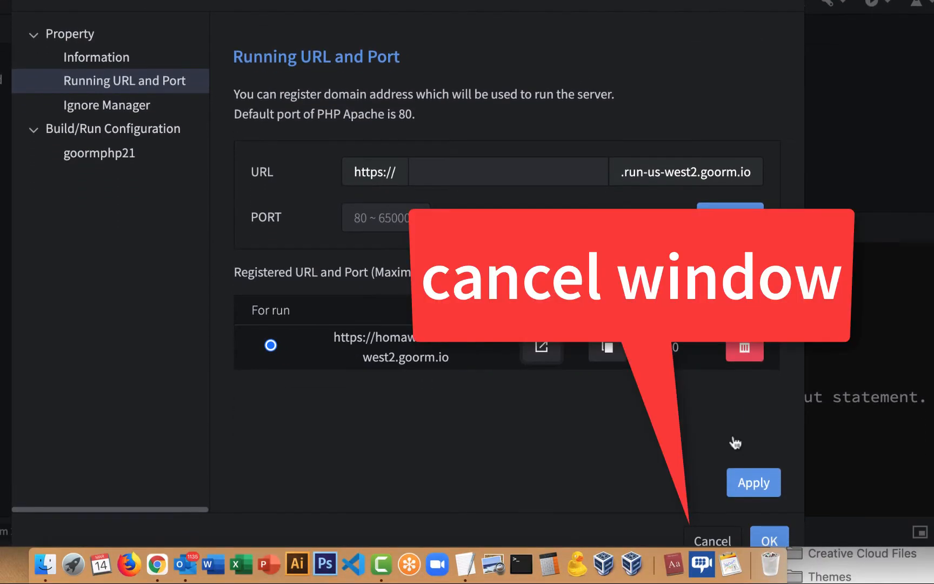
# - Cancel Project Properties and copy 'service apache2 restart' from step 11 of the notes
pyautogui.click(717, 540)
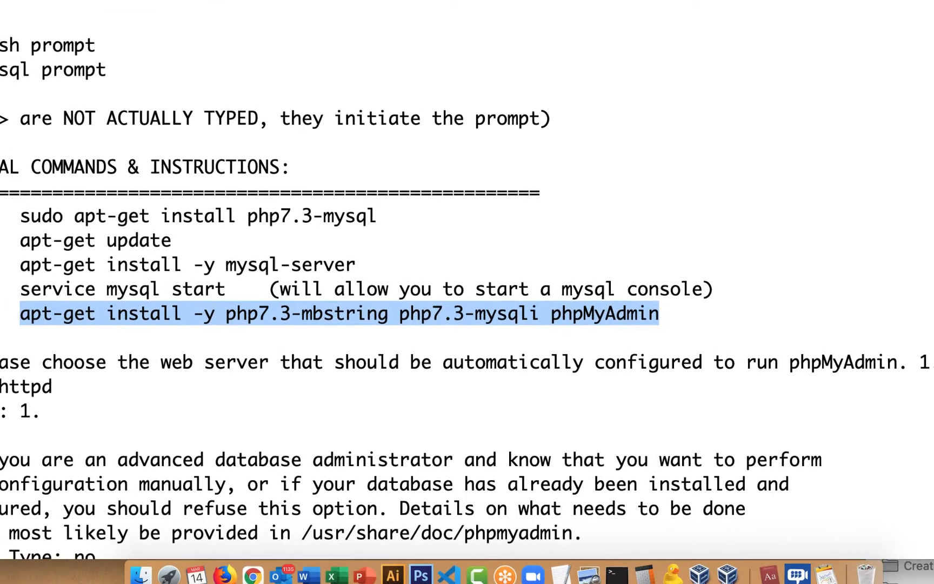
pyautogui.scroll(-15, 360, 275)
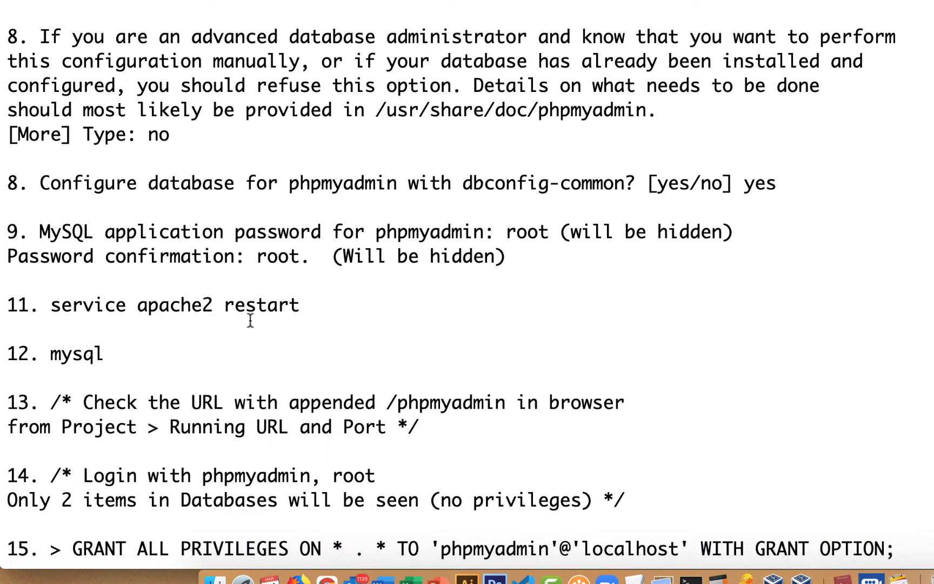
pyautogui.moveTo(50, 305); pyautogui.dragTo(302, 308)
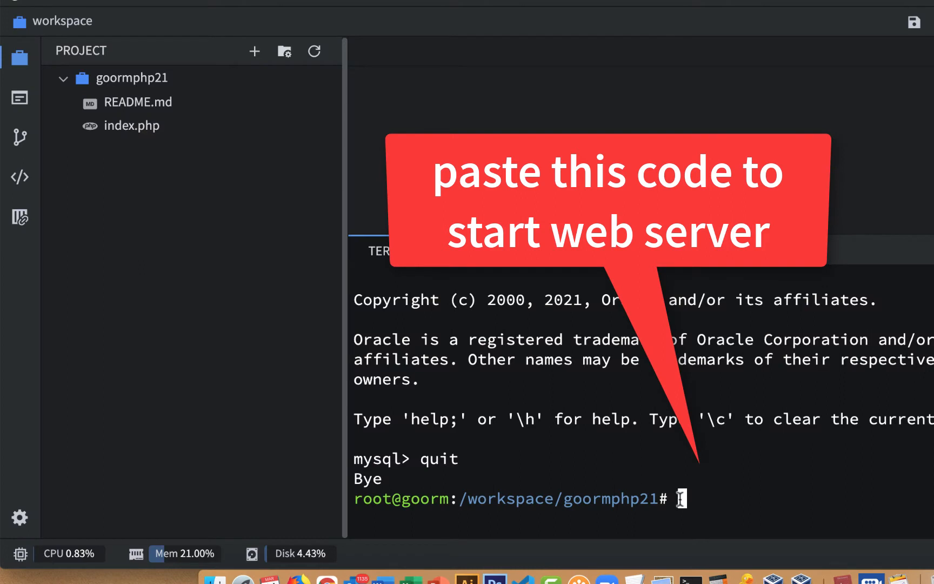
# - Run 'service apache2 restart' in the goormIDE terminal
pyautogui.write('service apache2 restart')
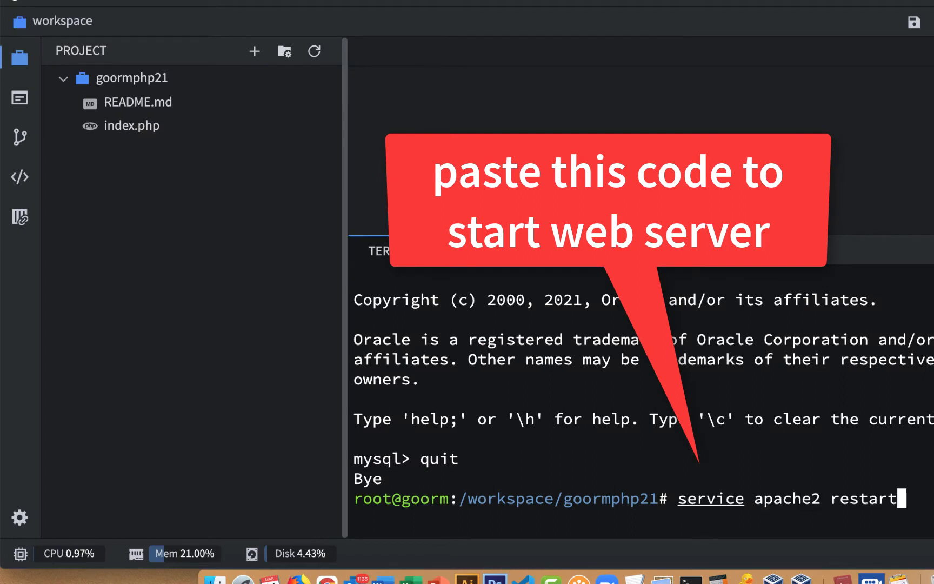
pyautogui.press('Return')
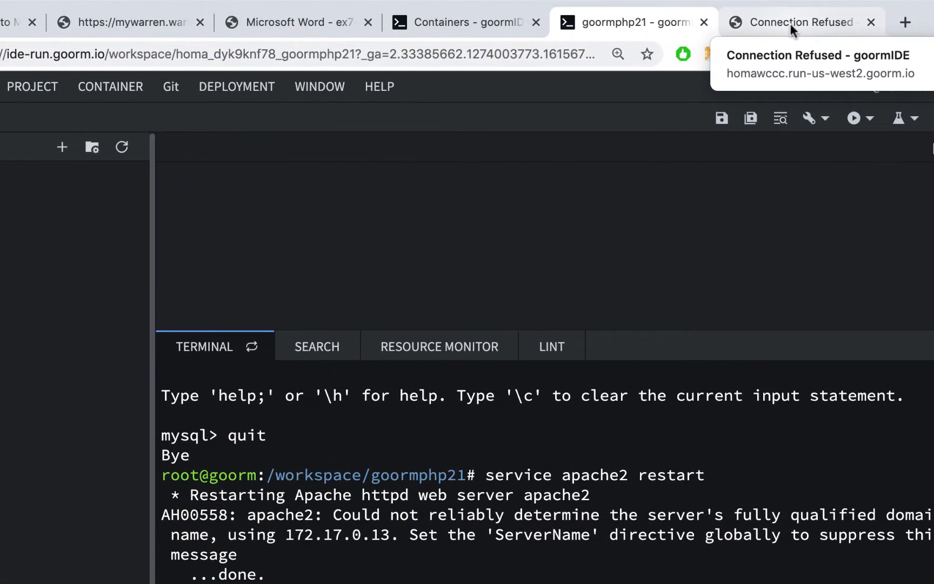
# - Reload the running site, open the goormphp21/ page showing Hello goorm, and return to goormIDE
pyautogui.click(790, 23)
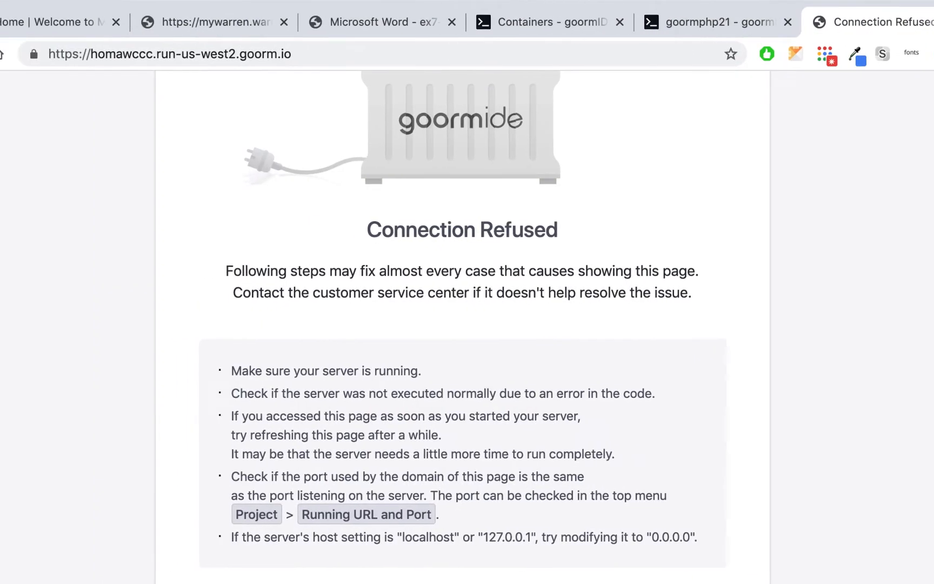
pyautogui.click(0, 53)
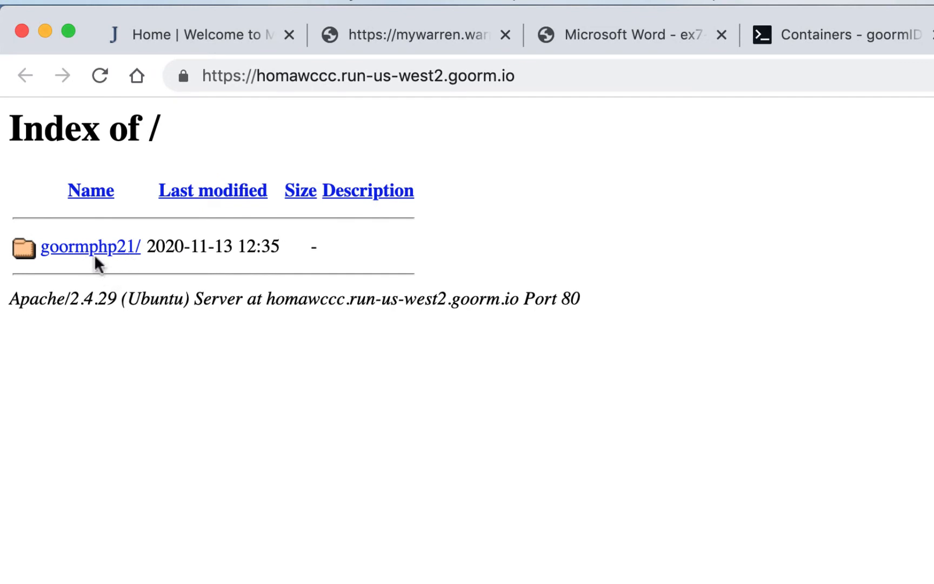
pyautogui.click(96, 250)
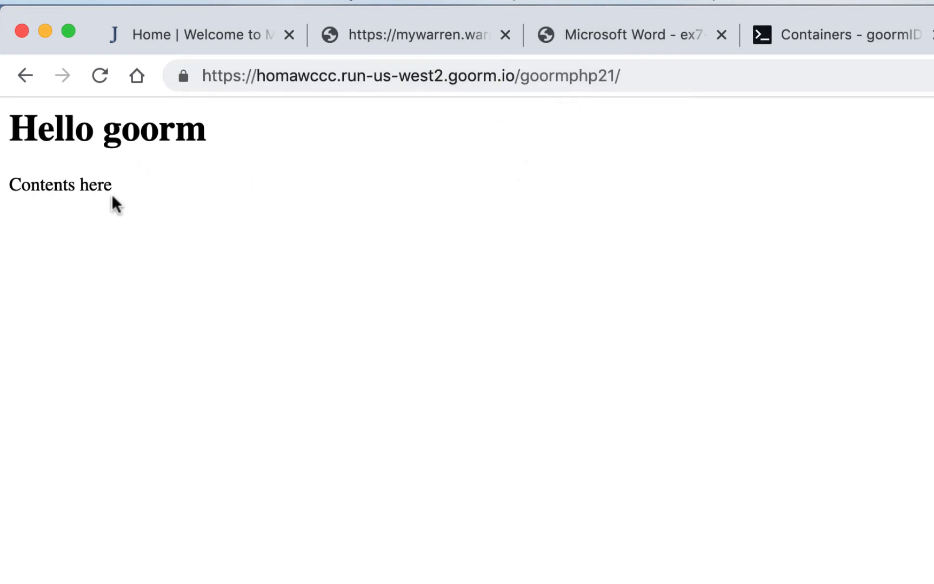
pyautogui.click(933, 34)
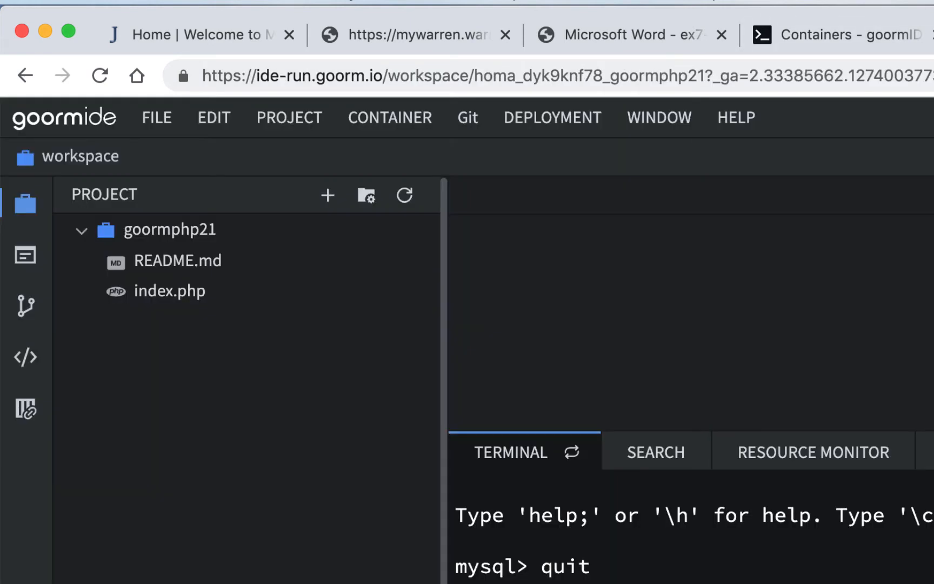
# - Open index.php in the editor to review its code, then close it
pyautogui.doubleClick(160, 299)
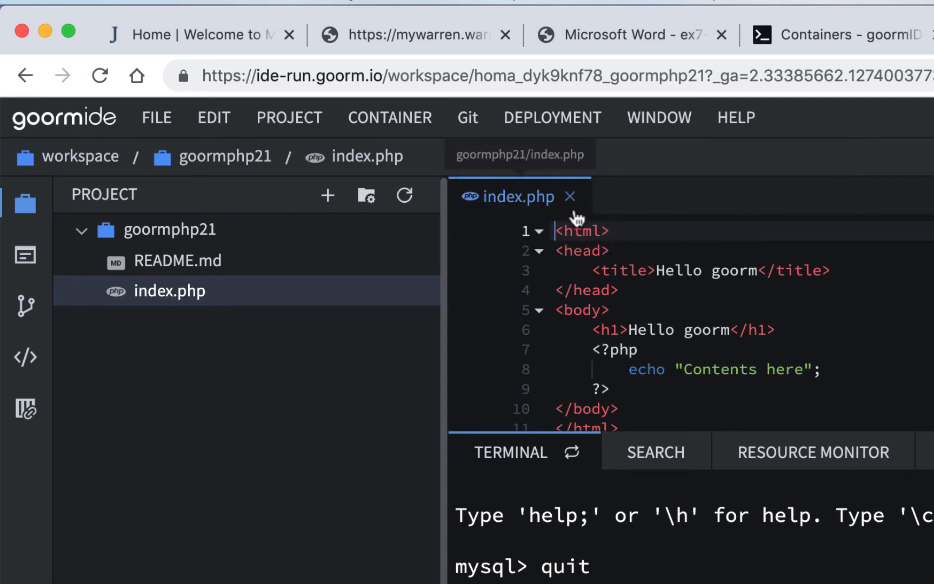
pyautogui.click(574, 205)
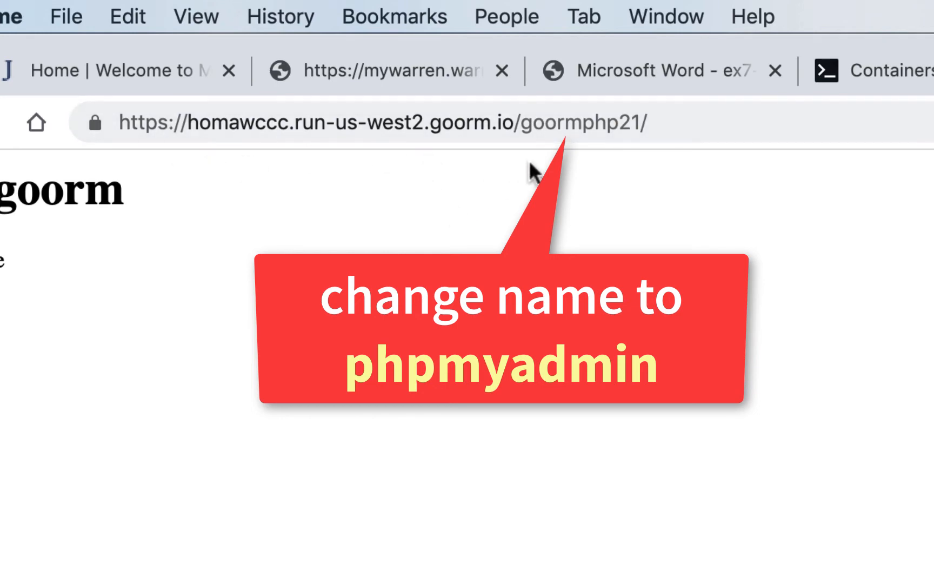
# - Replace the goormphp21/ path with phpmyadmin in the site address to load phpMyAdmin's login
pyautogui.click(523, 130)
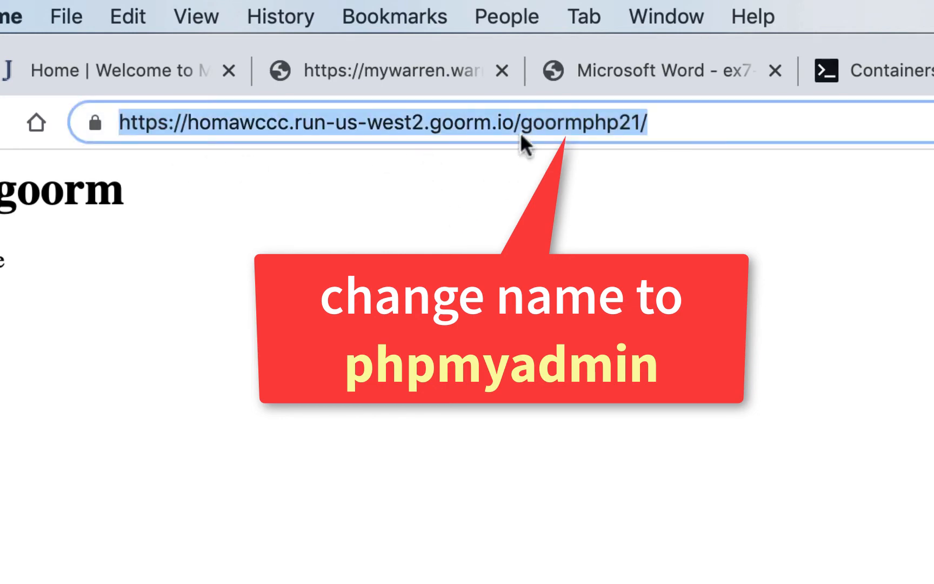
pyautogui.click(522, 122)
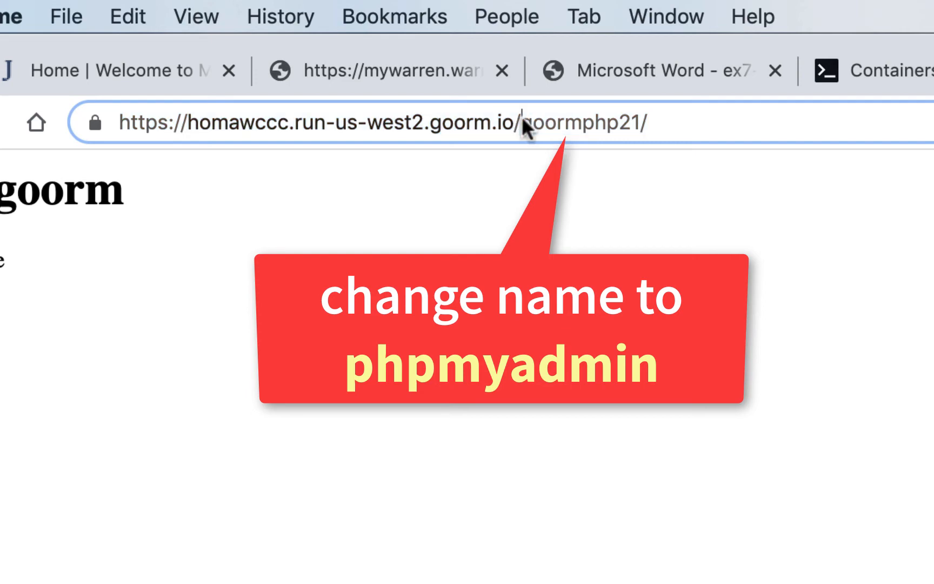
pyautogui.moveTo(522, 123); pyautogui.dragTo(541, 120)
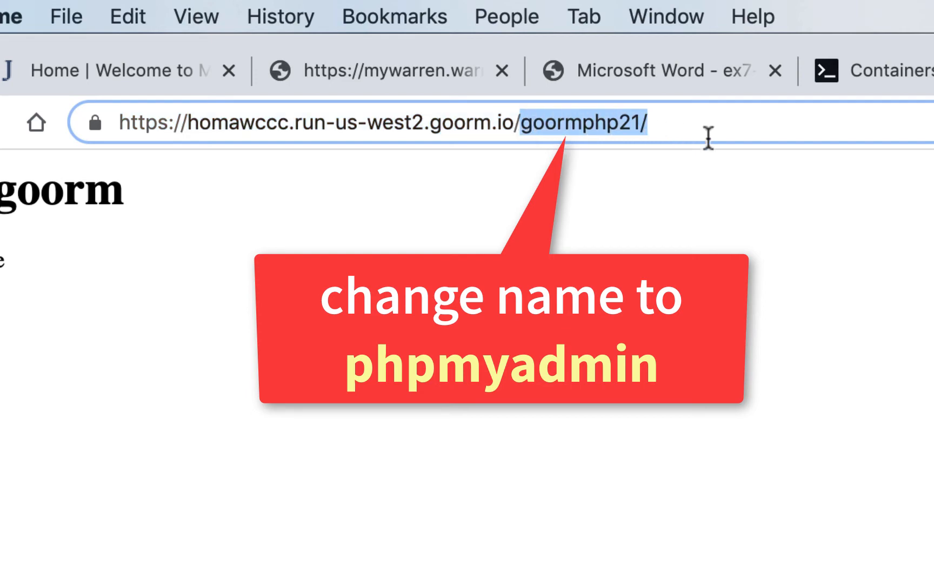
pyautogui.write('phpm')
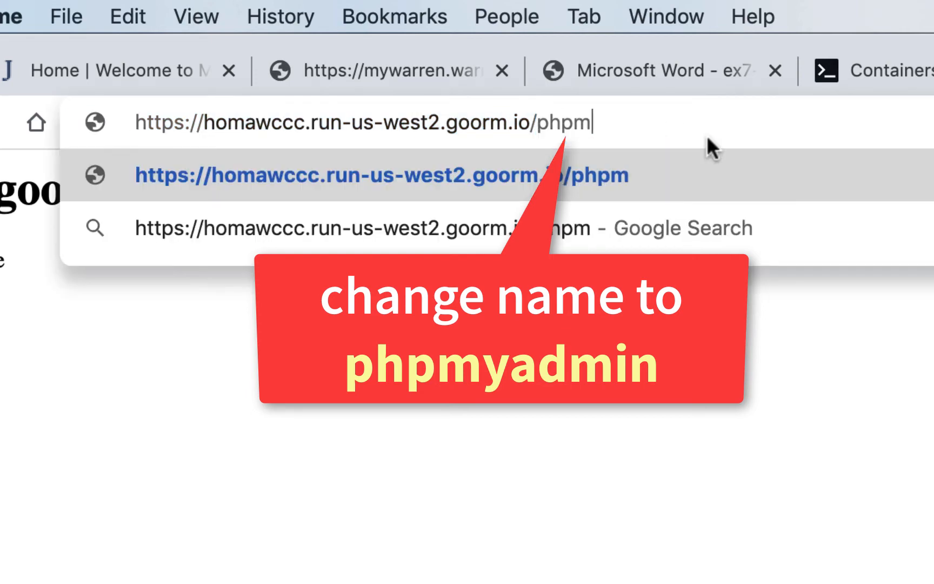
pyautogui.write('yadmin')
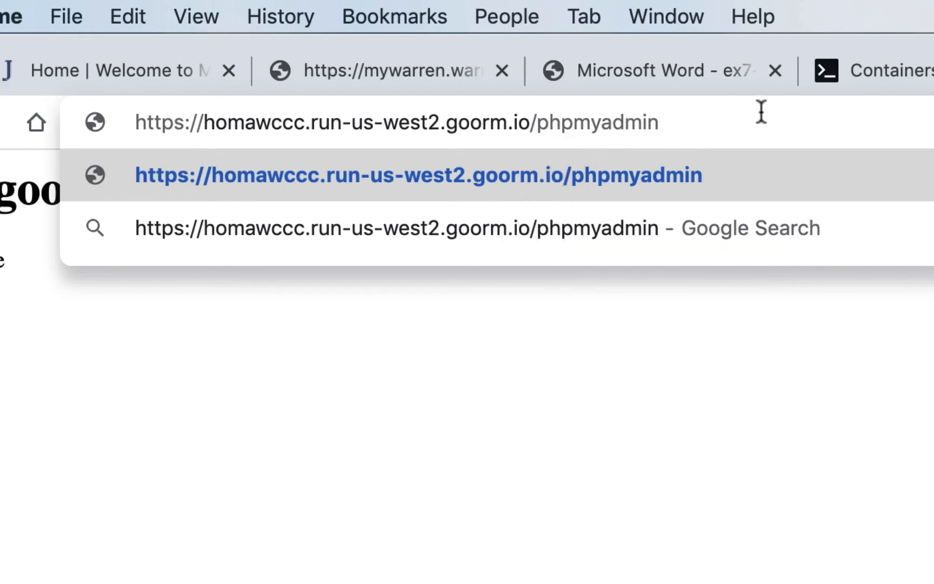
pyautogui.press('Return')
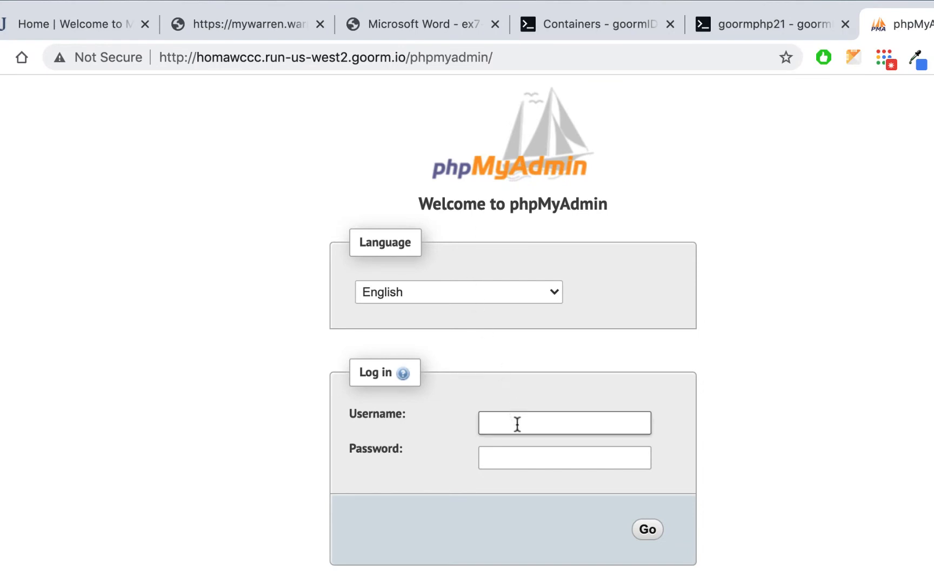
# - Log into phpMyAdmin as phpmyadmin with its password, check the two databases, log out, and return to goormIDE
pyautogui.write('phpmyadmin')
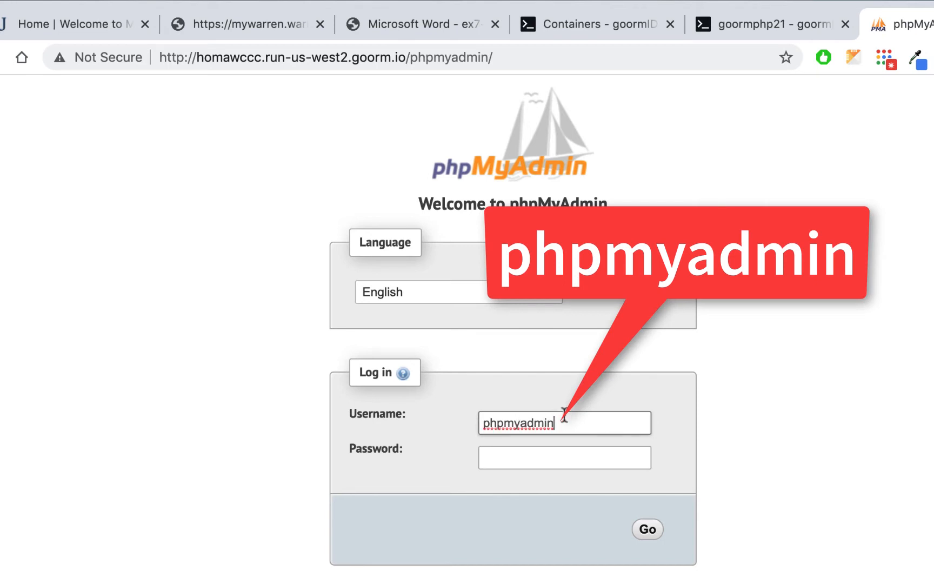
pyautogui.click(545, 454)
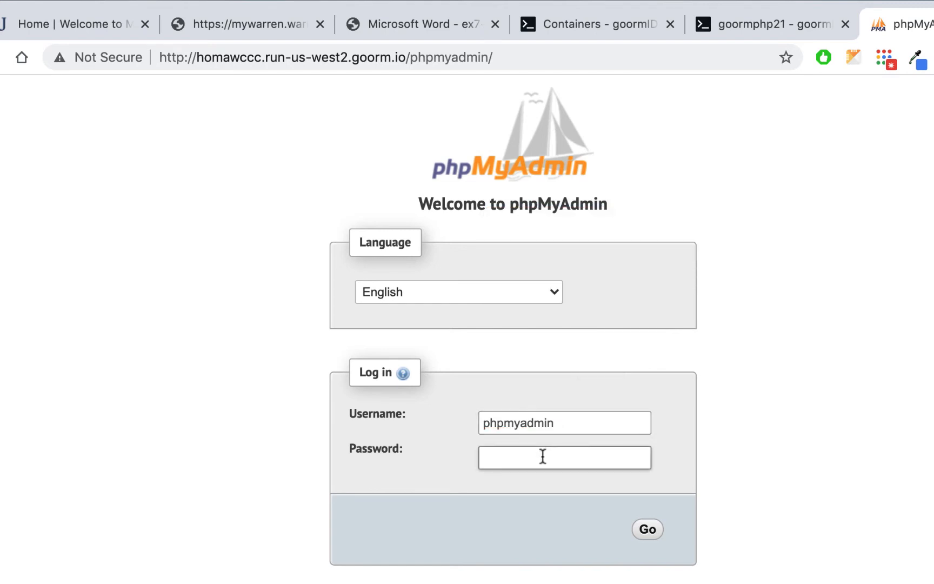
pyautogui.write('root')
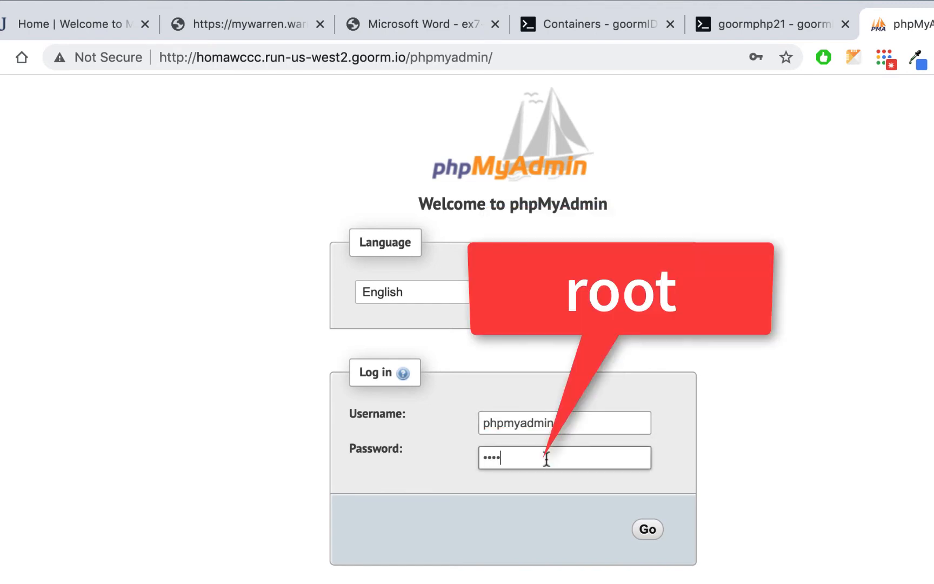
pyautogui.click(652, 536)
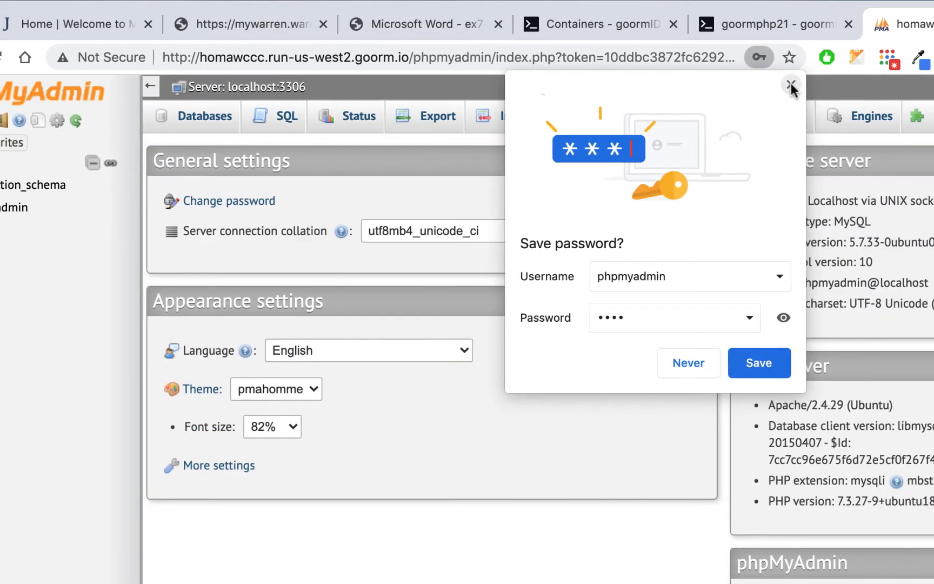
pyautogui.click(788, 85)
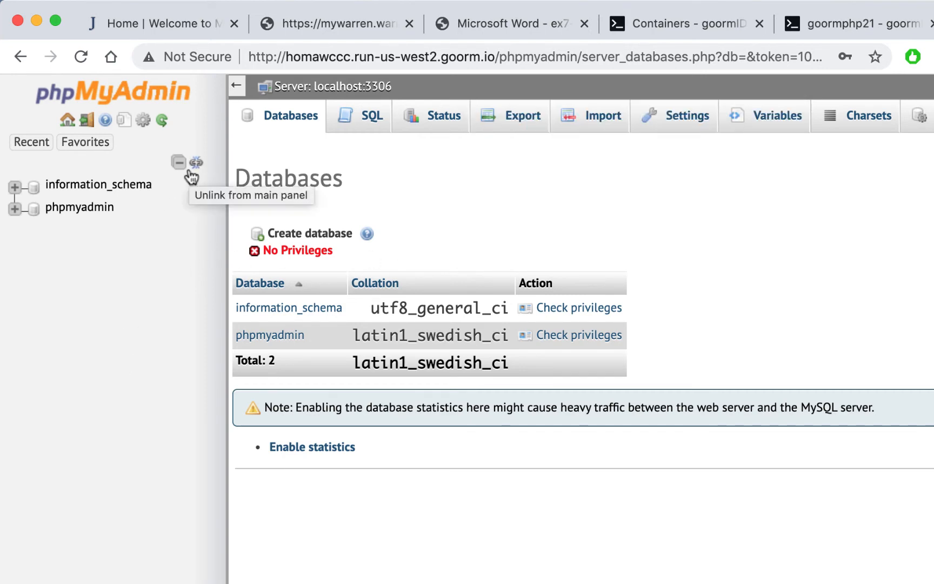
pyautogui.click(87, 123)
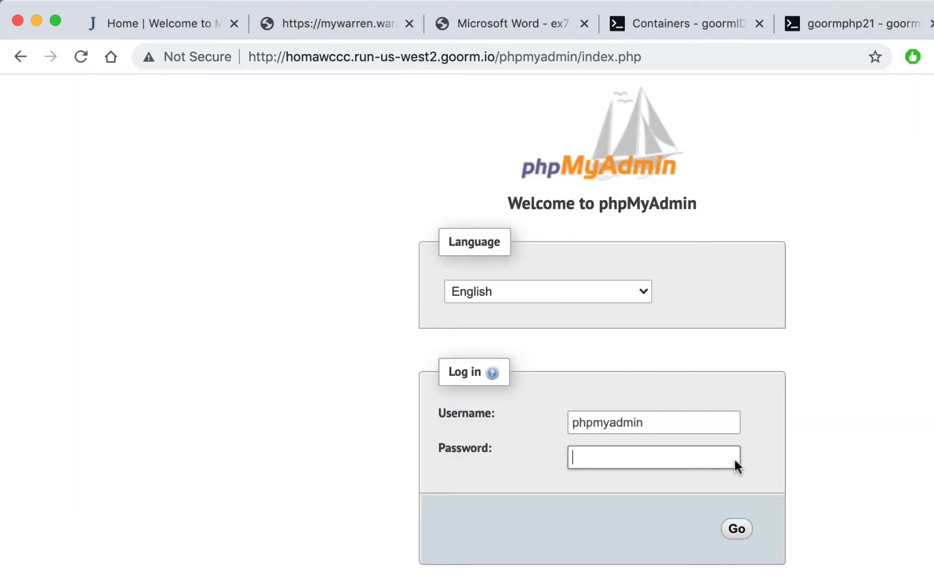
pyautogui.click(888, 22)
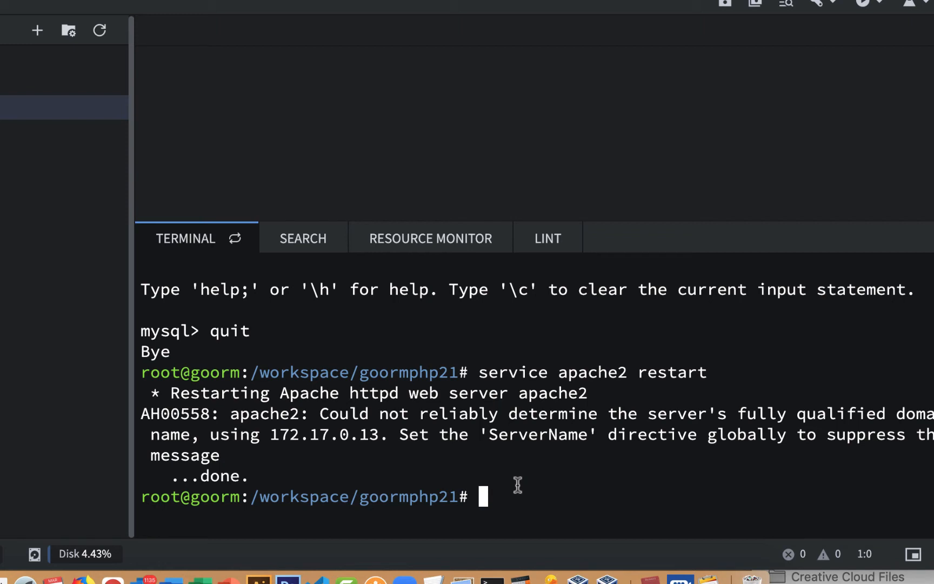
# - Launch the mysql console in the terminal and select the GRANT ALL PRIVILEGES line in the class notes PDF
pyautogui.write('mysql')
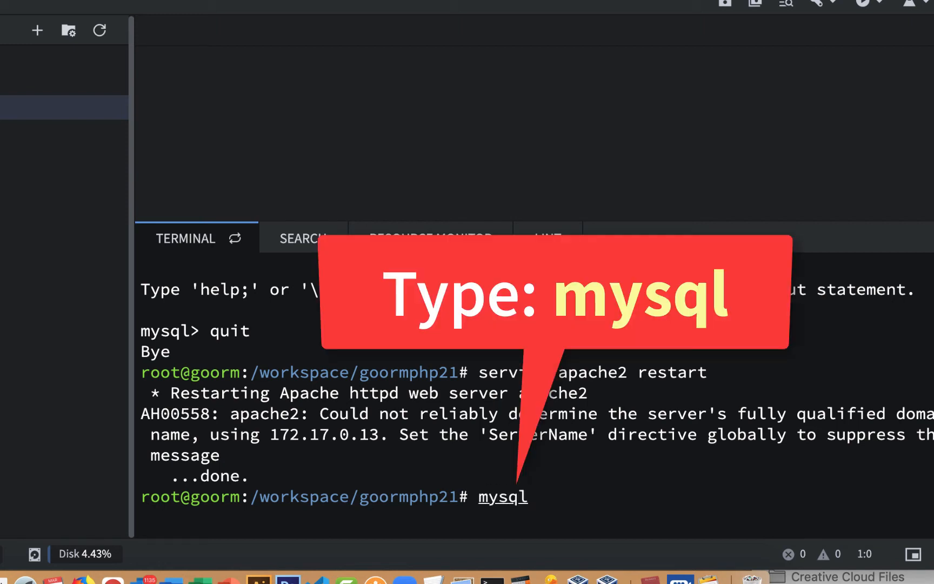
pyautogui.press('Return')
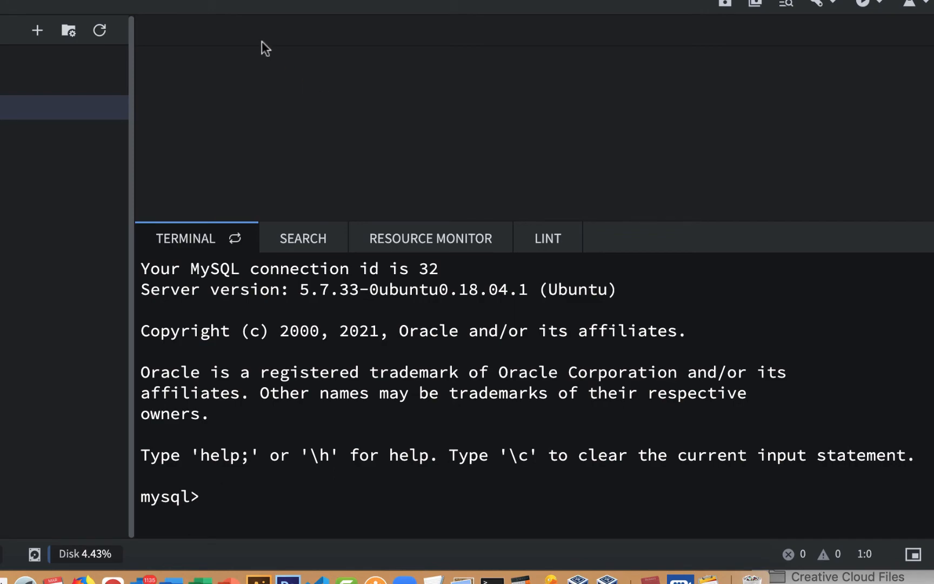
pyautogui.press('super+Tab')
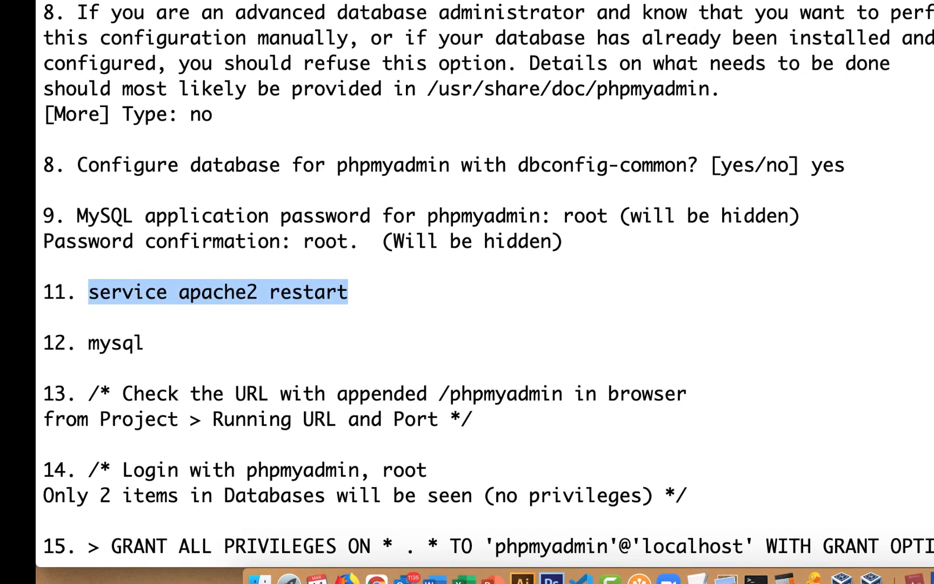
pyautogui.press('super+Tab')
pyautogui.scroll(-4, 515, 253)
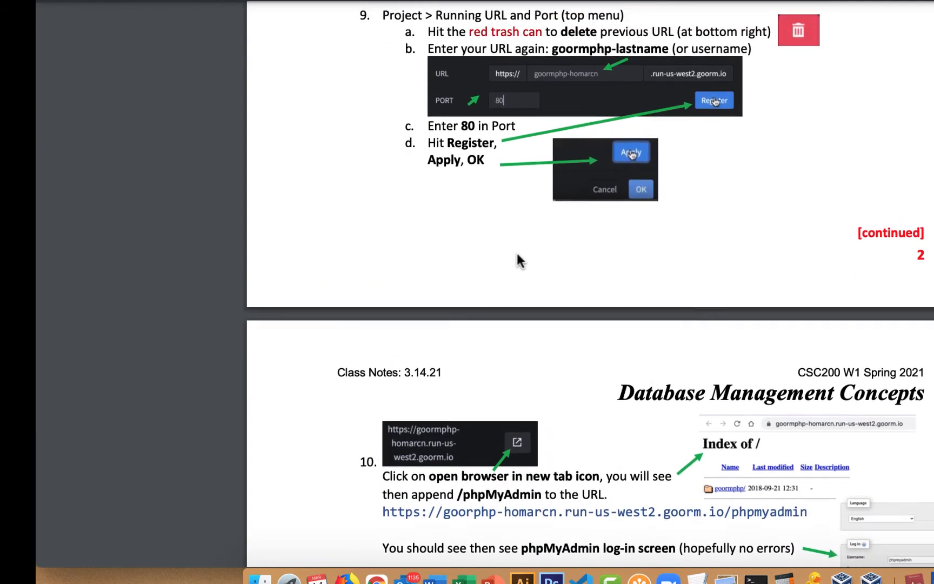
pyautogui.scroll(1, 518, 251)
pyautogui.scroll(-5, 553, 171)
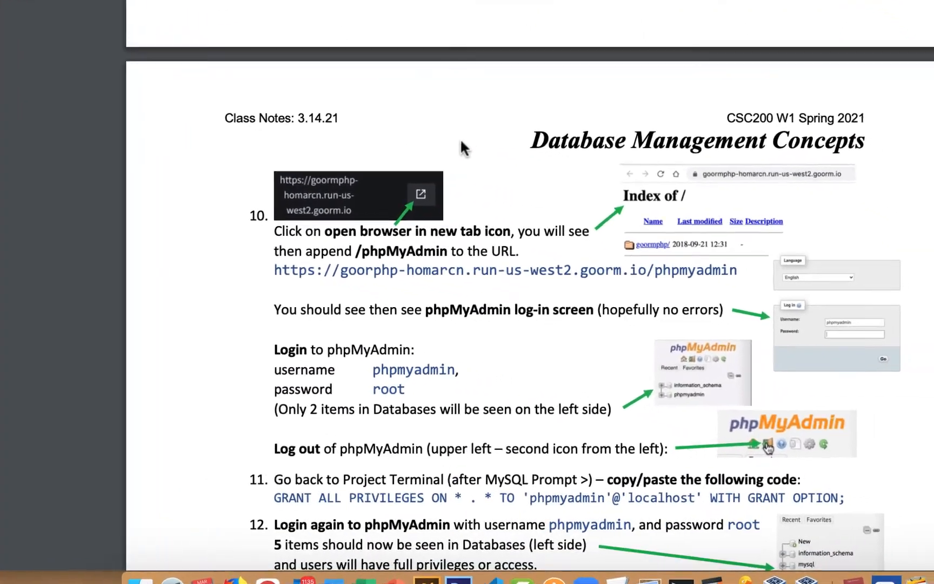
pyautogui.scroll(-5, 404, 123)
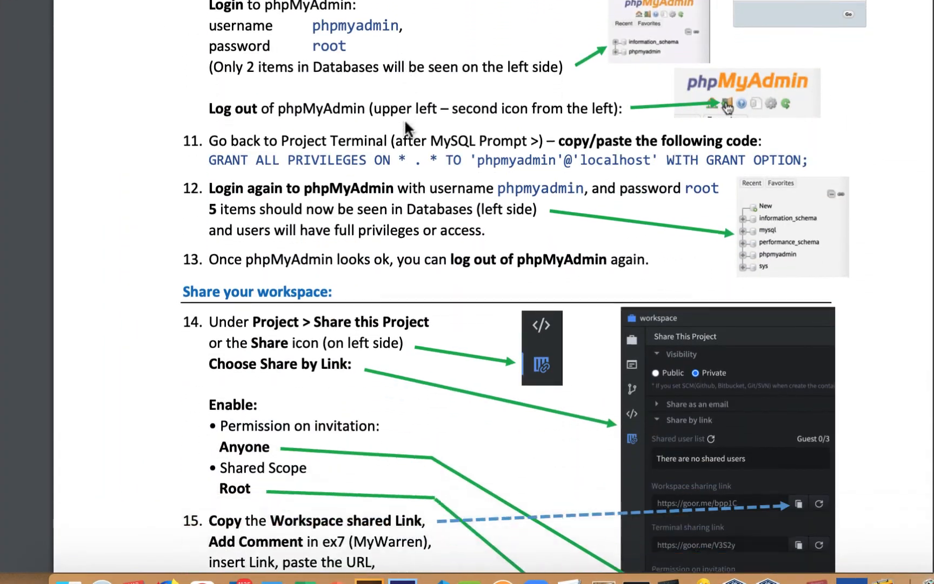
pyautogui.scroll(-3, 405, 123)
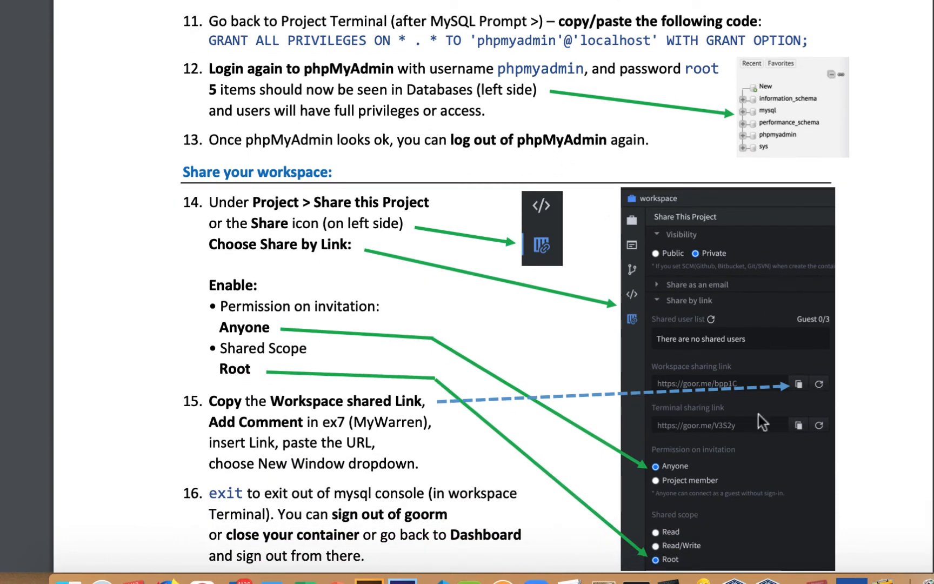
pyautogui.scroll(5, 701, 385)
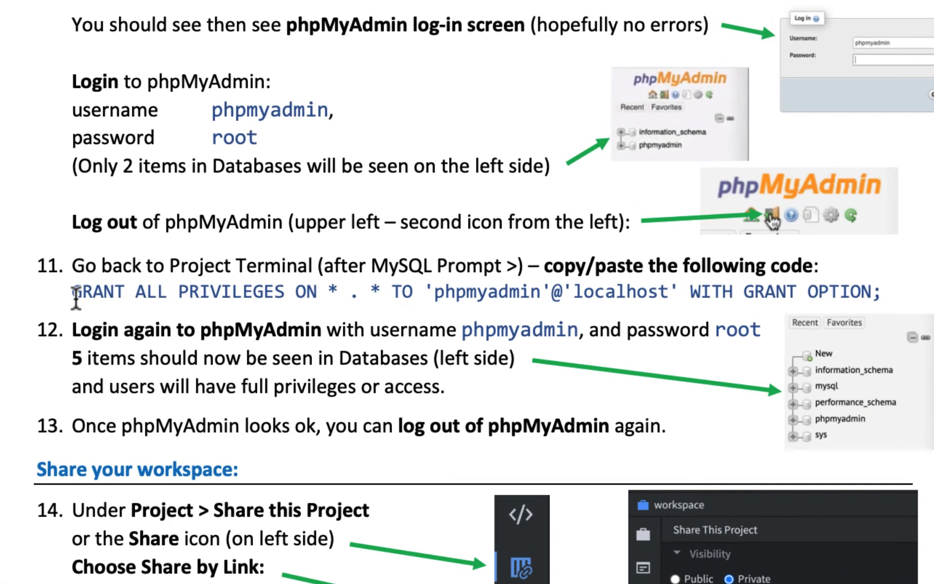
pyautogui.moveTo(157, 240); pyautogui.dragTo(640, 240)
pyautogui.press('super+c')
pyautogui.moveTo(649, 290); pyautogui.dragTo(895, 288)
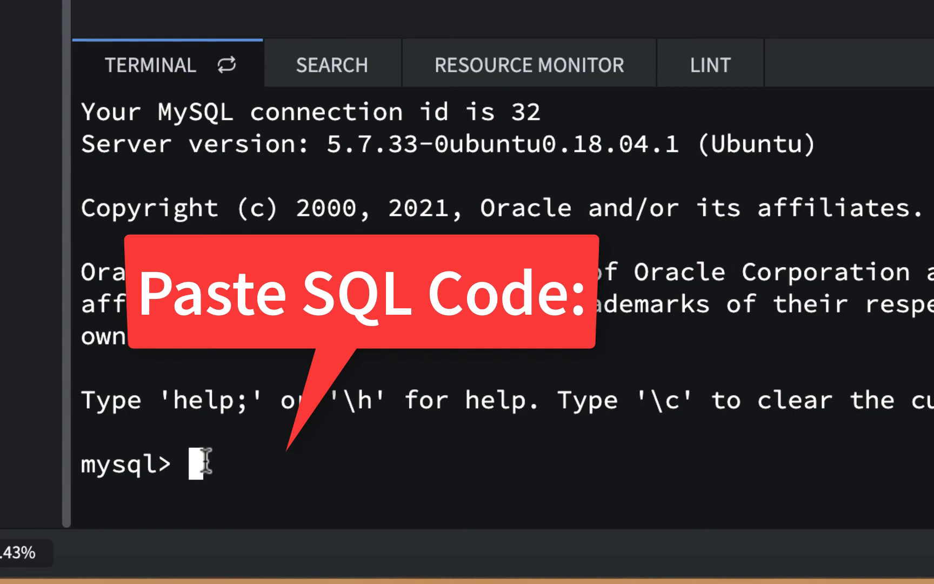
# - Paste and run the GRANT ALL PRIVILEGES statement at the mysql> prompt
pyautogui.press('super+v')
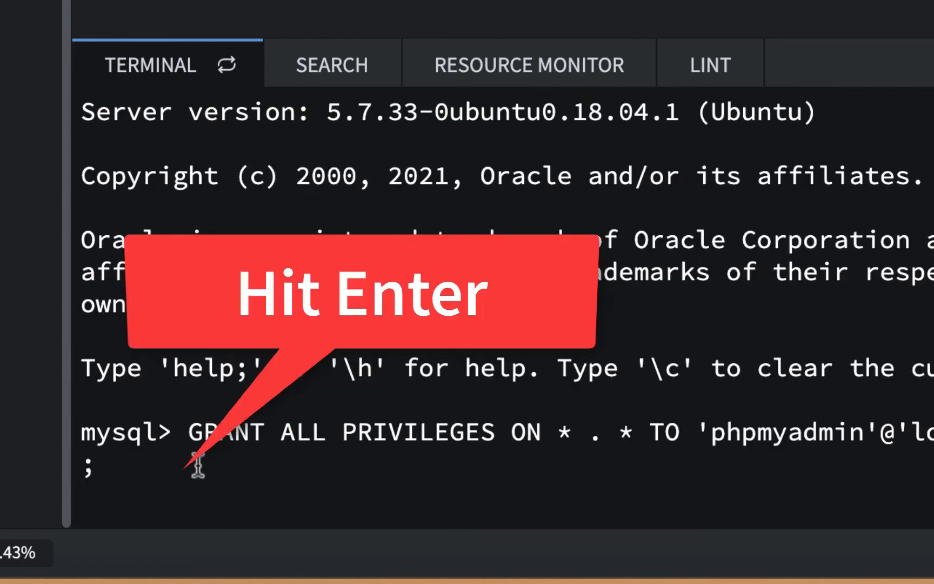
pyautogui.press('Return')
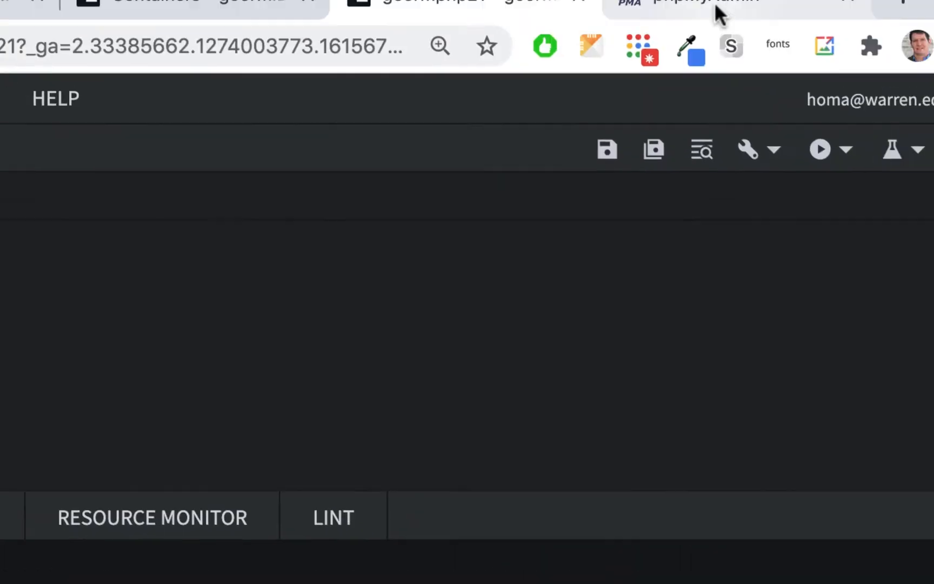
pyautogui.click(650, 81)
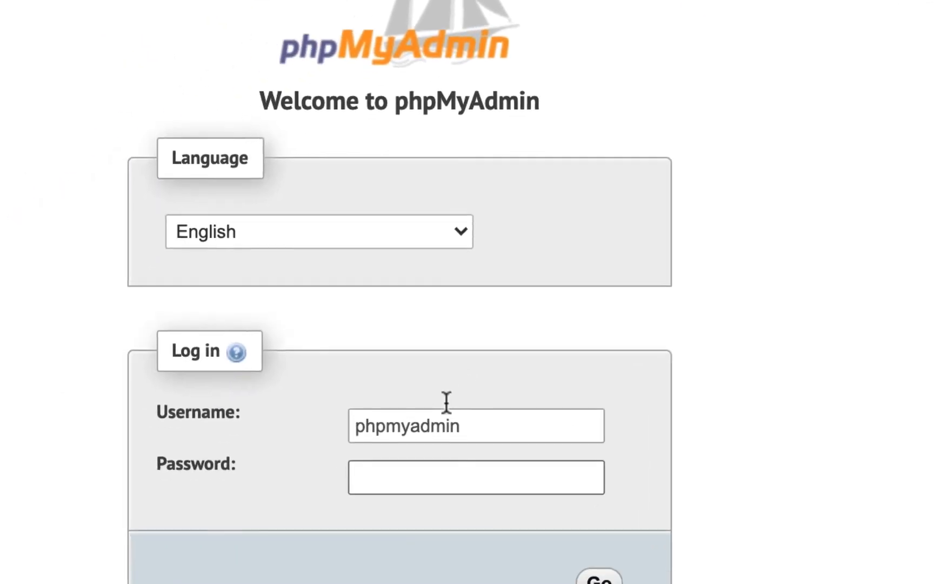
# - Log back into phpMyAdmin, confirm five databases are listed, then log out
pyautogui.write('••••')
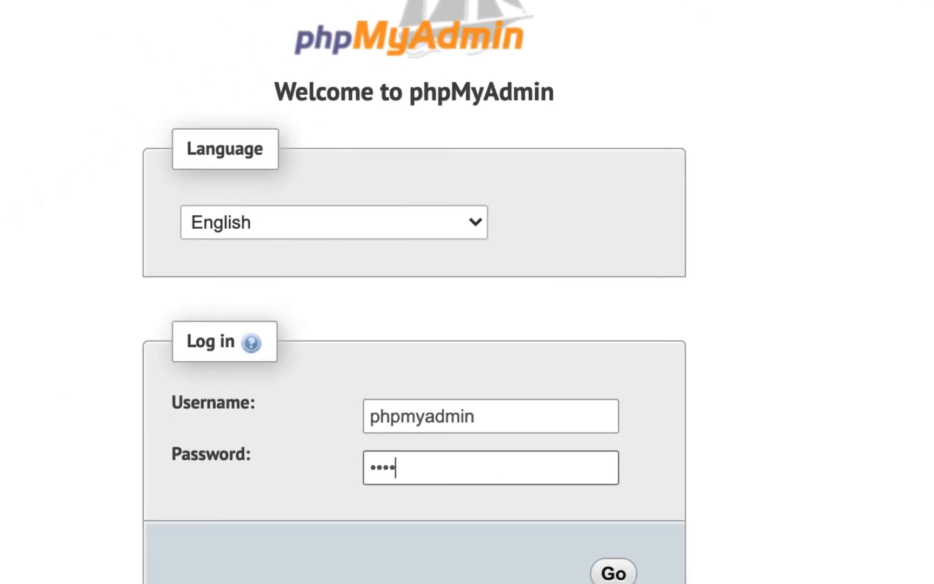
pyautogui.click(617, 574)
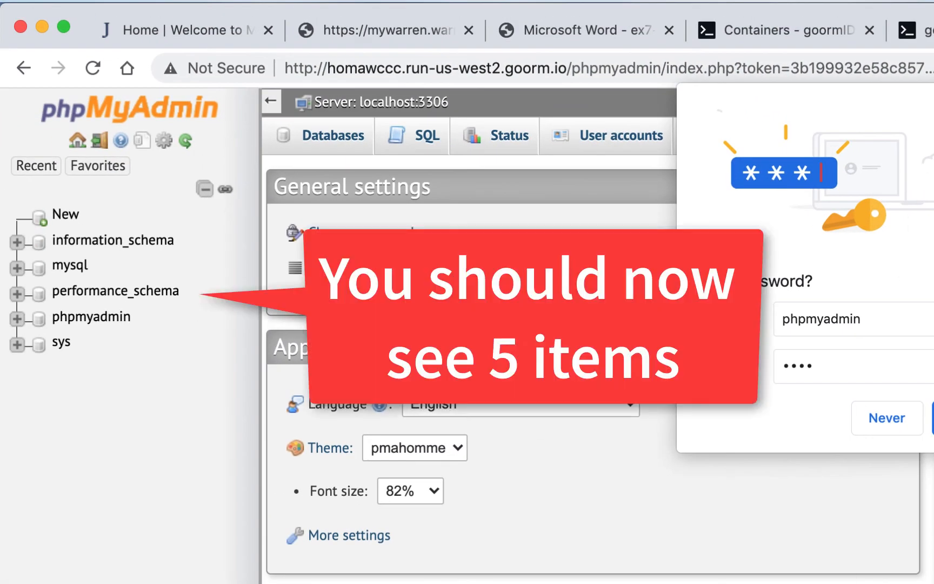
pyautogui.click(933, 418)
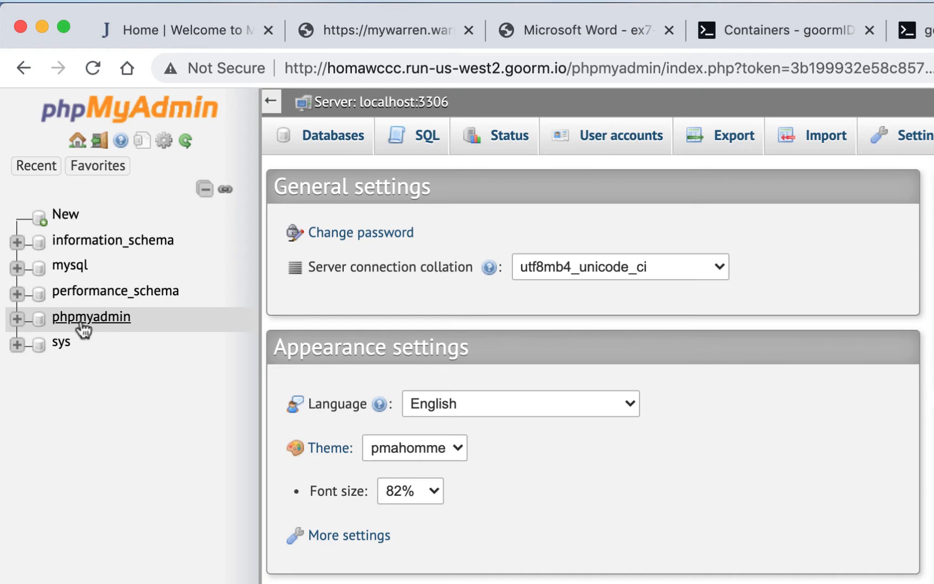
pyautogui.click(336, 135)
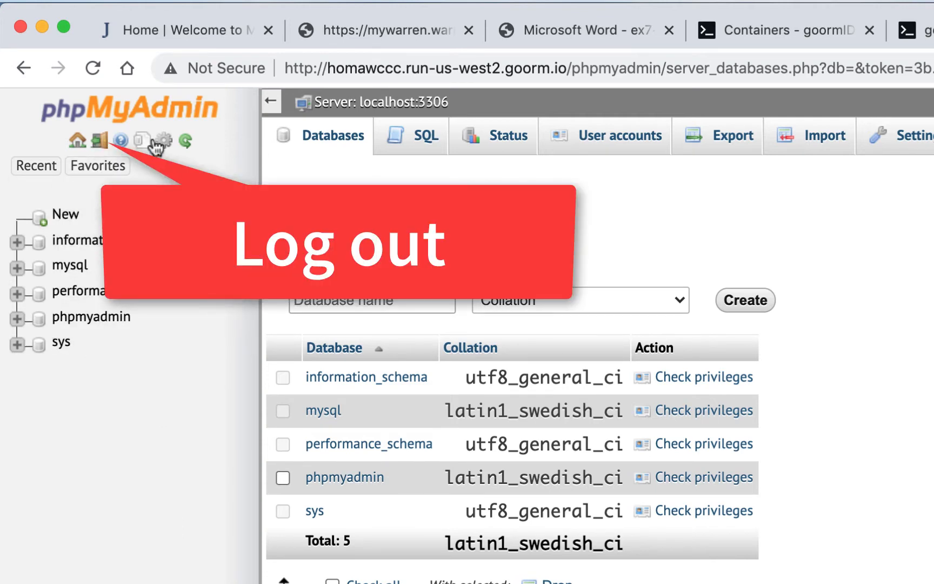
pyautogui.click(100, 143)
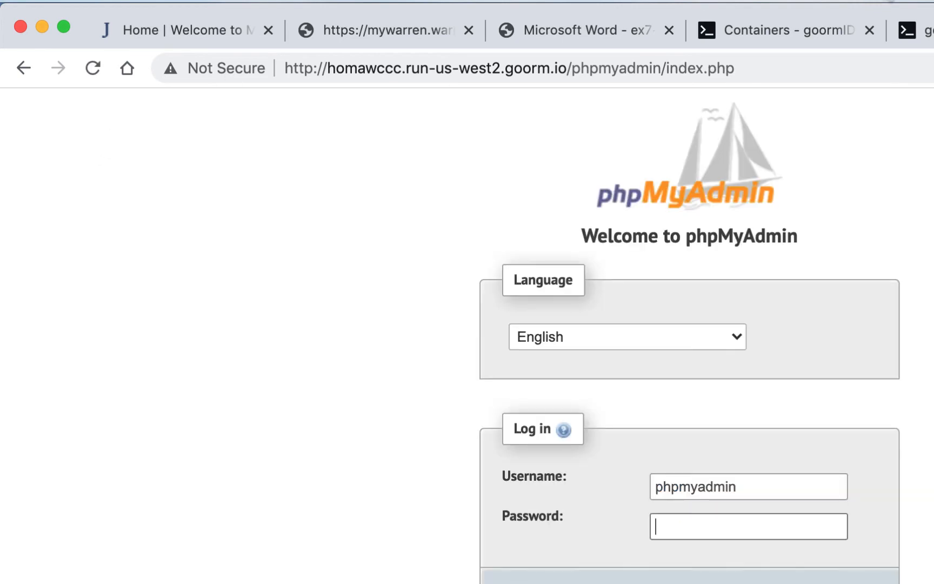
# - Close phpMyAdmin and quit the MySQL console in the workspace terminal
pyautogui.click(839, 31)
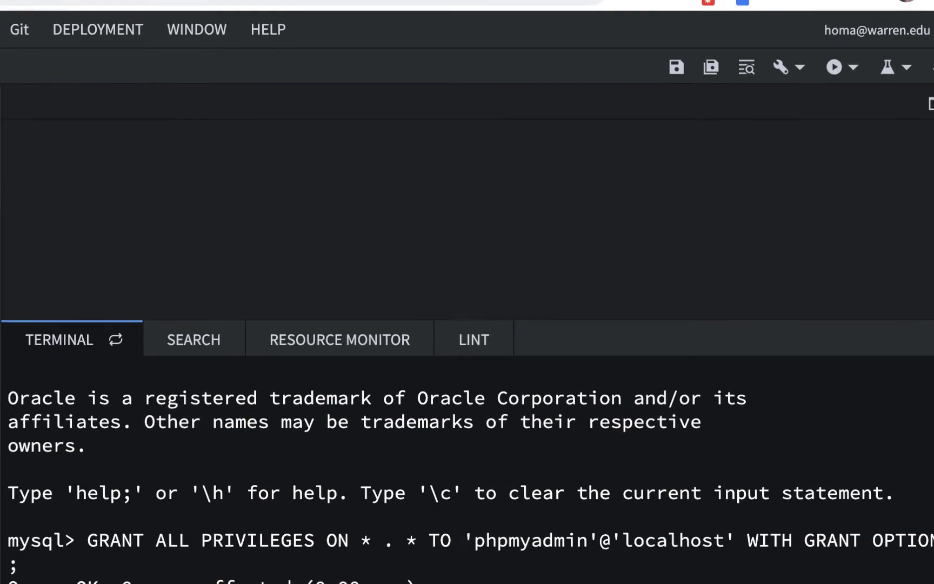
pyautogui.write('quit')
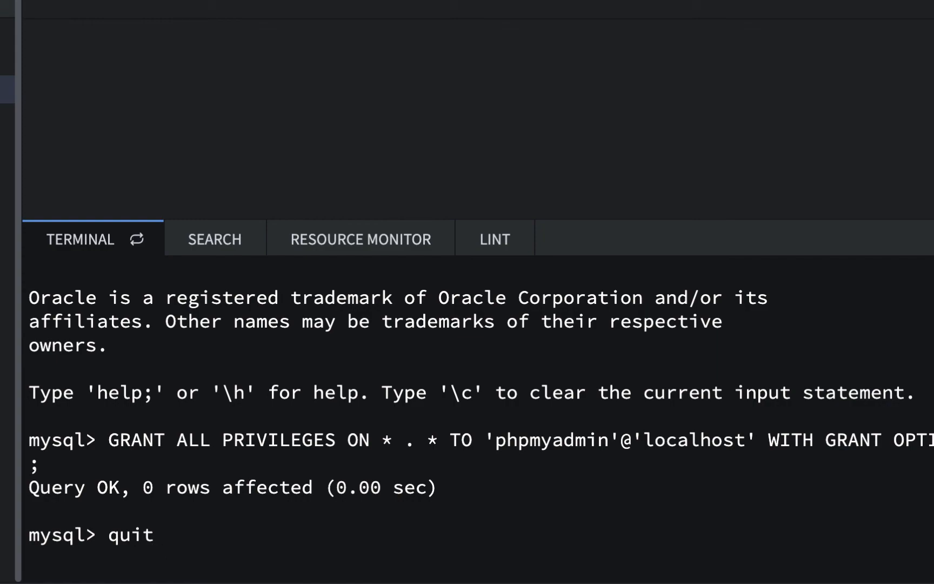
pyautogui.press('Return')
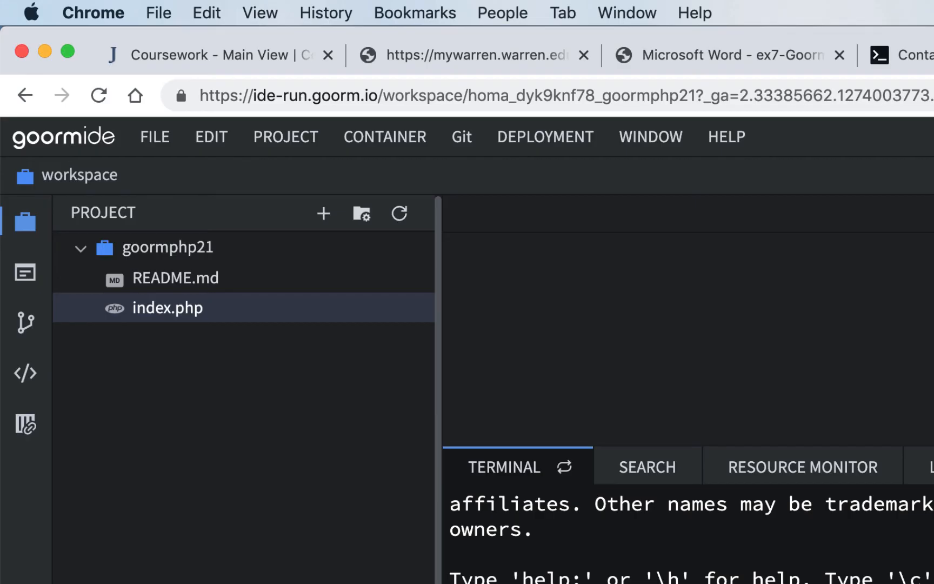
# - Copy the workspace sharing link from the project's Share by link settings
pyautogui.click(26, 423)
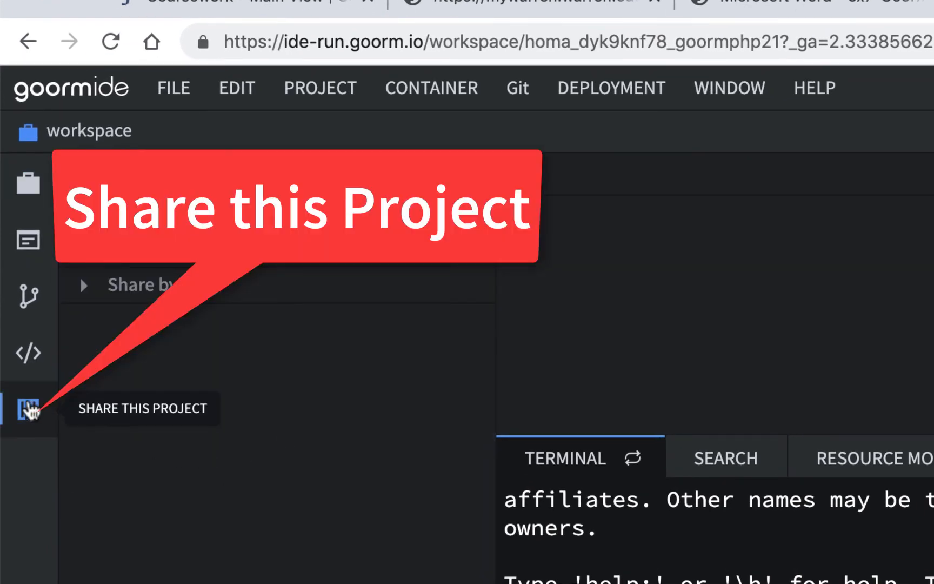
pyautogui.click(84, 288)
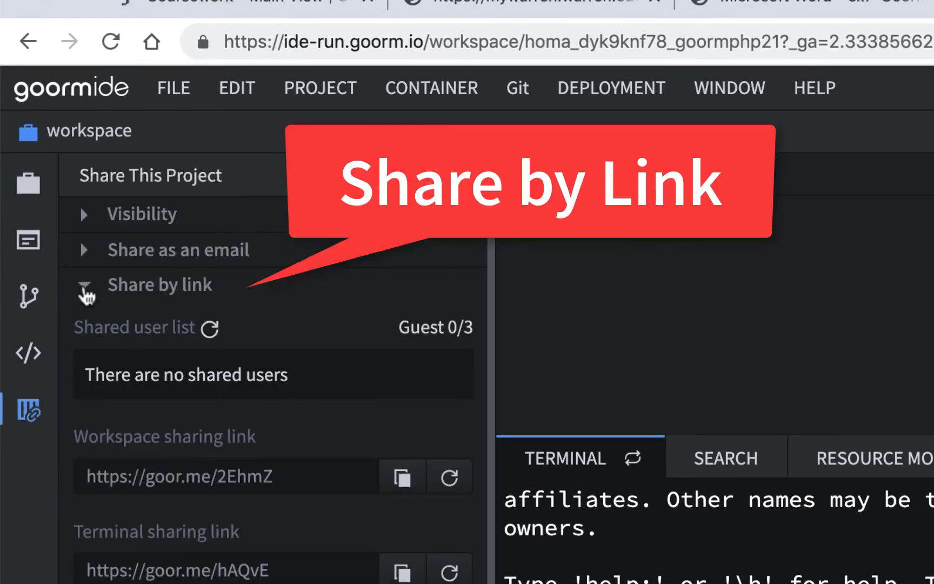
pyautogui.scroll(-1, 219, 373)
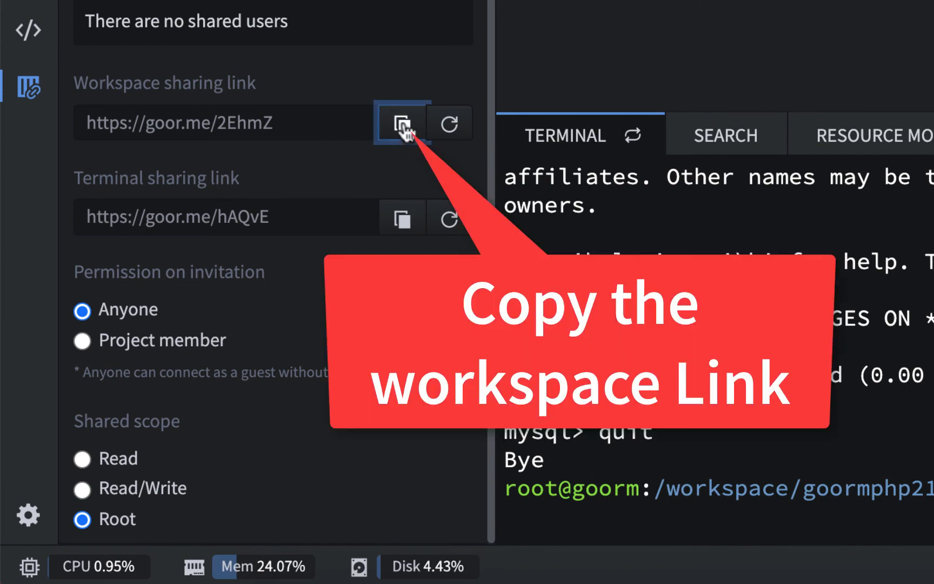
pyautogui.click(403, 126)
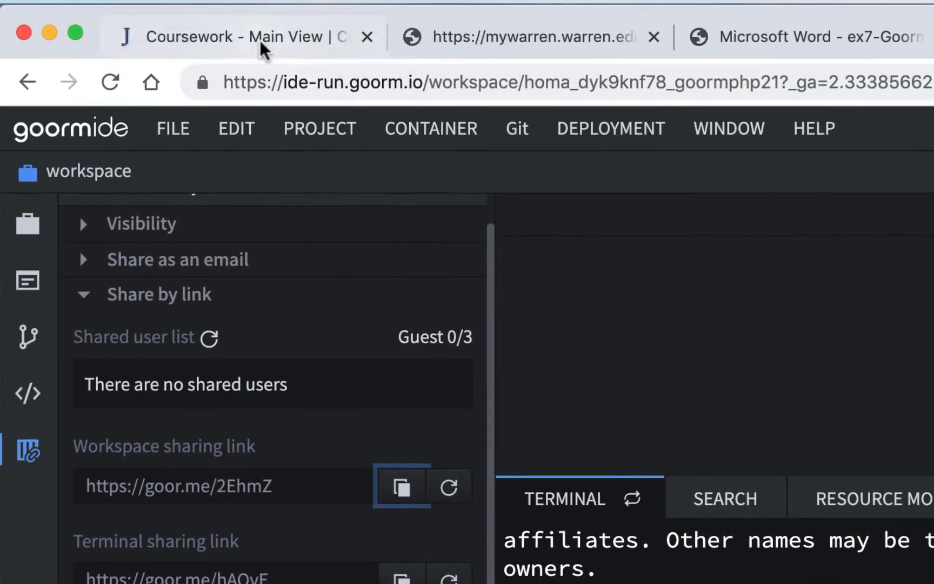
pyautogui.click(261, 44)
# - Open the ex7 Goorm Setup exercise and start a new comment
pyautogui.scroll(-15, 427, 475)
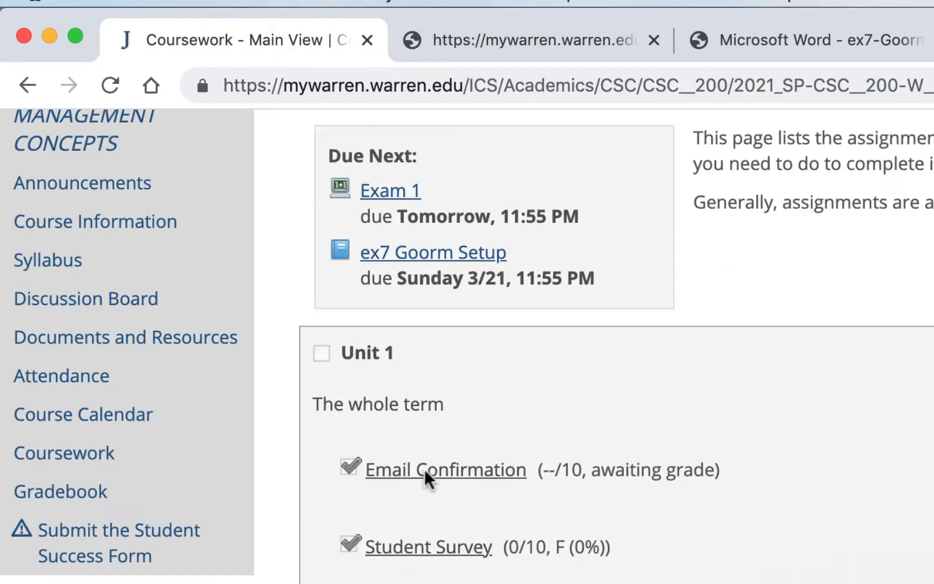
pyautogui.scroll(-10, 427, 479)
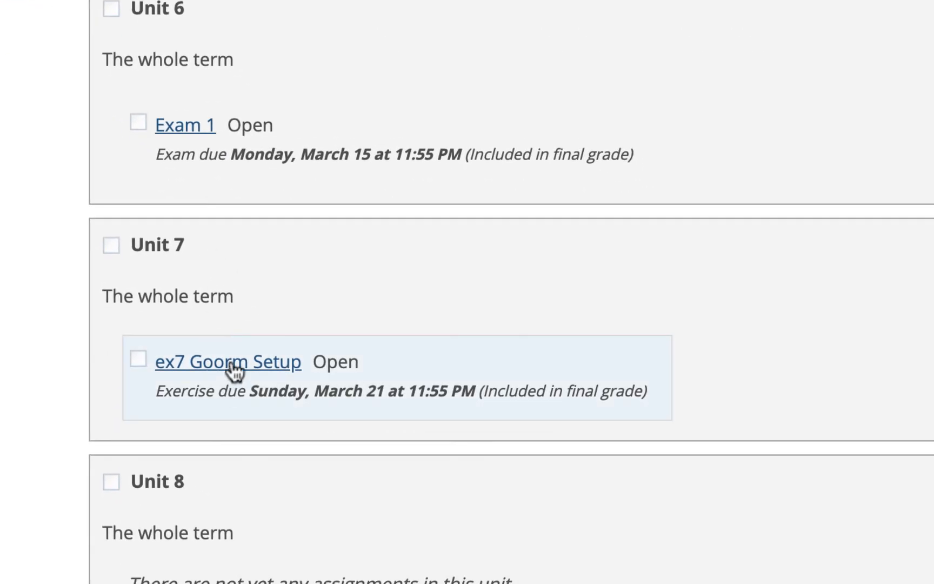
pyautogui.click(235, 368)
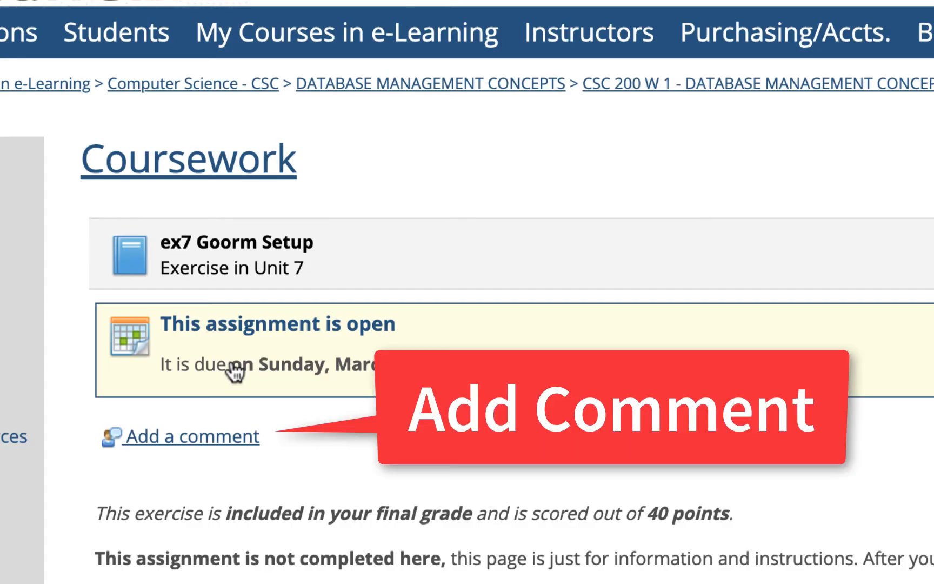
pyautogui.click(200, 437)
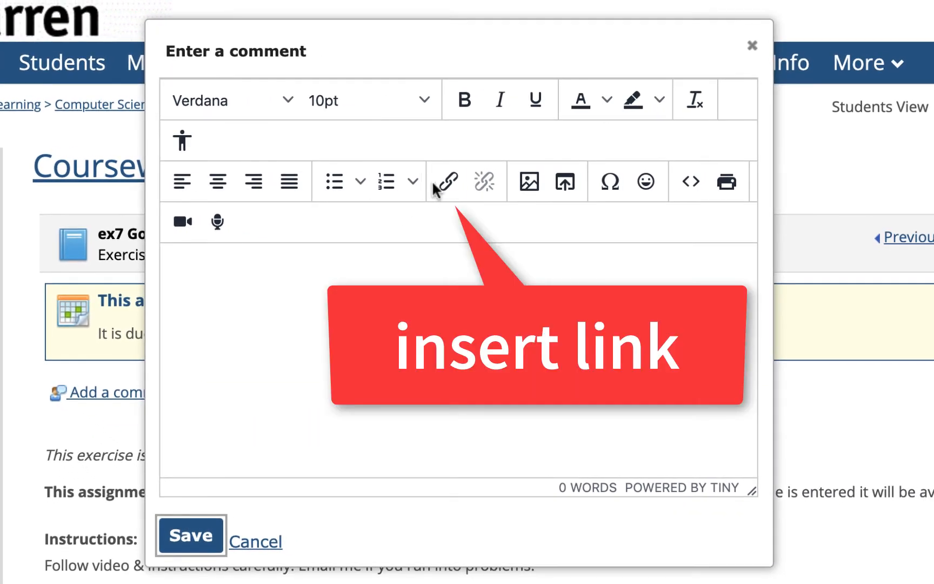
pyautogui.click(449, 181)
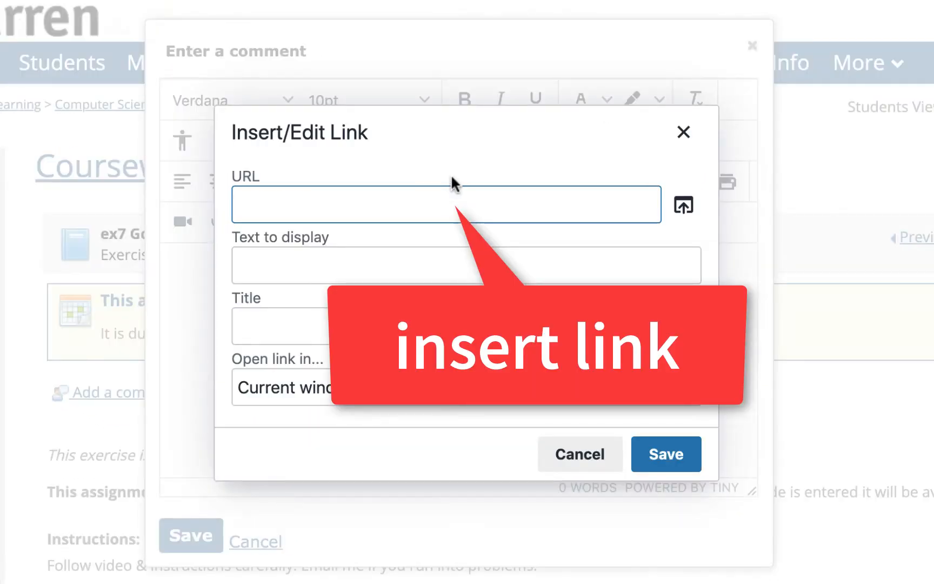
pyautogui.hotkey('ctrl', 'v')
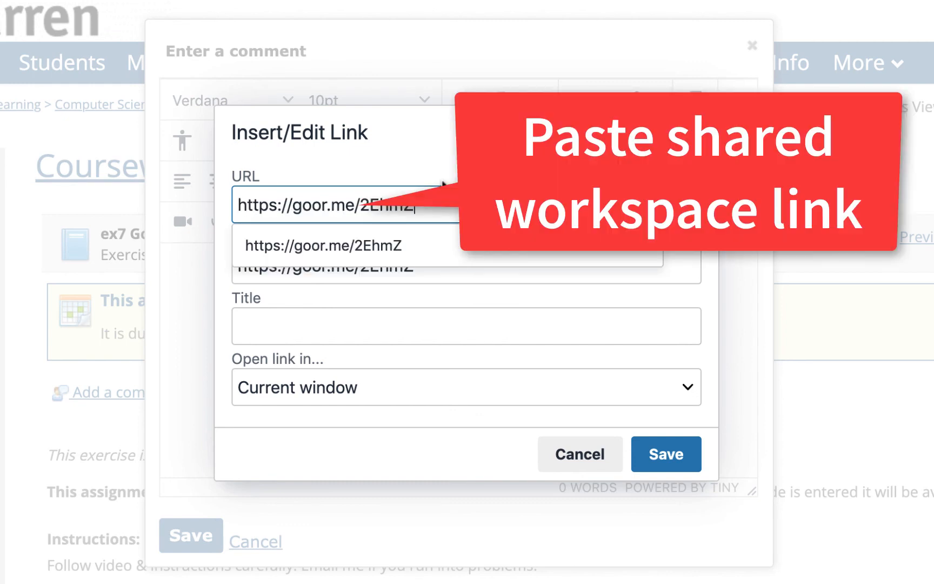
pyautogui.click(503, 324)
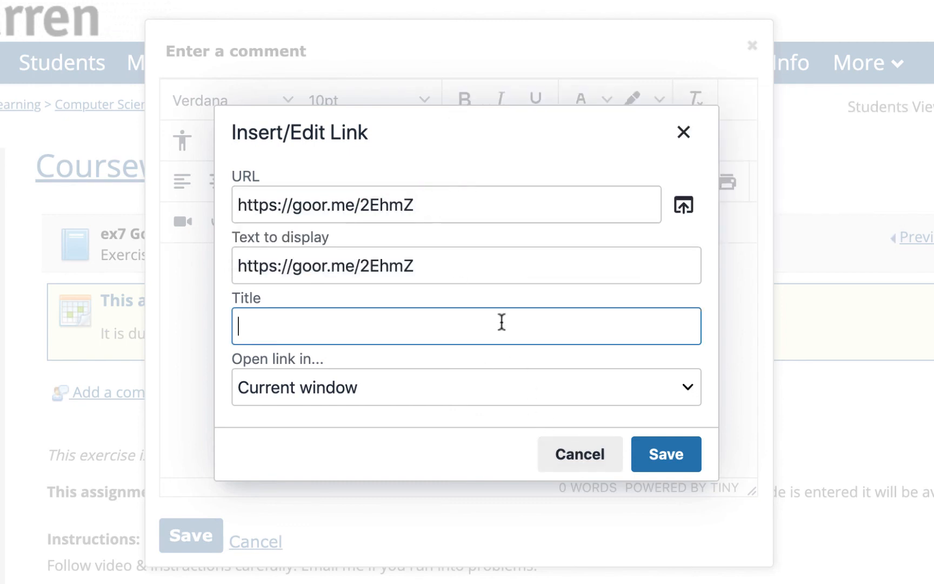
pyautogui.click(427, 396)
pyautogui.click(390, 417)
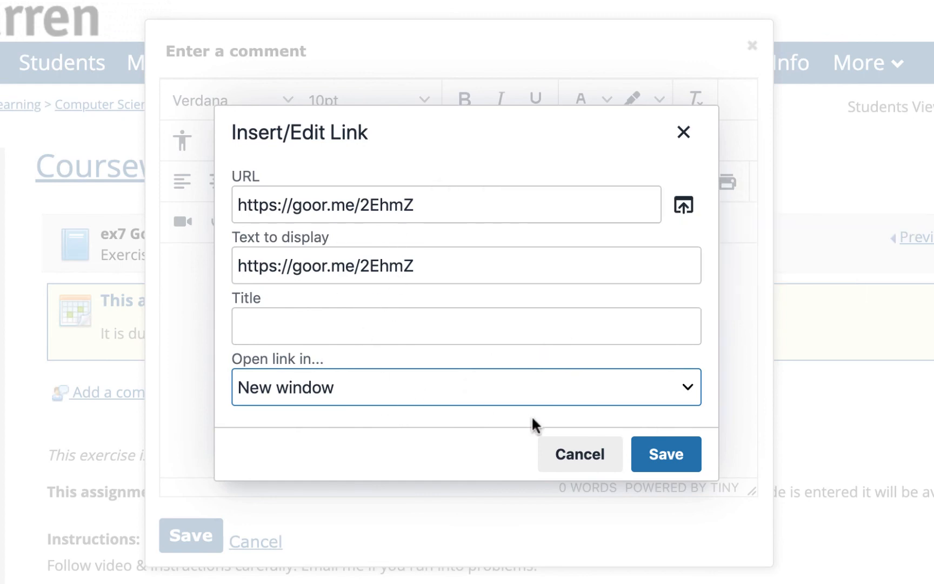
pyautogui.click(664, 453)
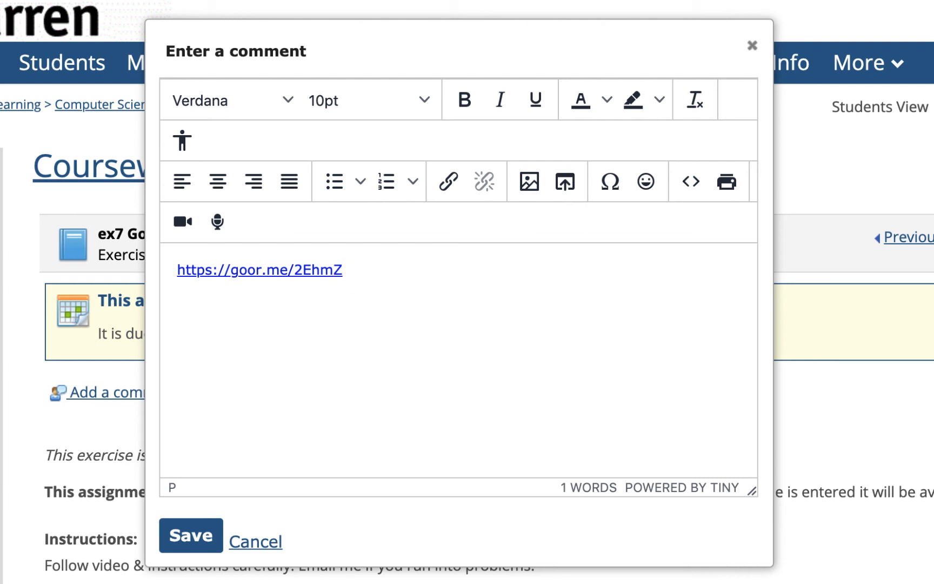
# - Add the goorm username beneath the link and post the comment
pyautogui.write('homawc')
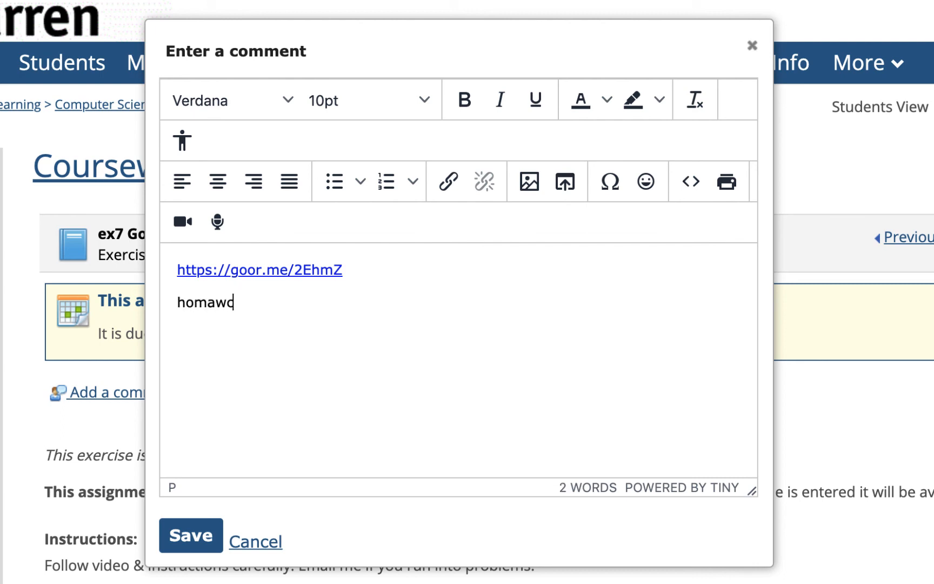
pyautogui.write('cc')
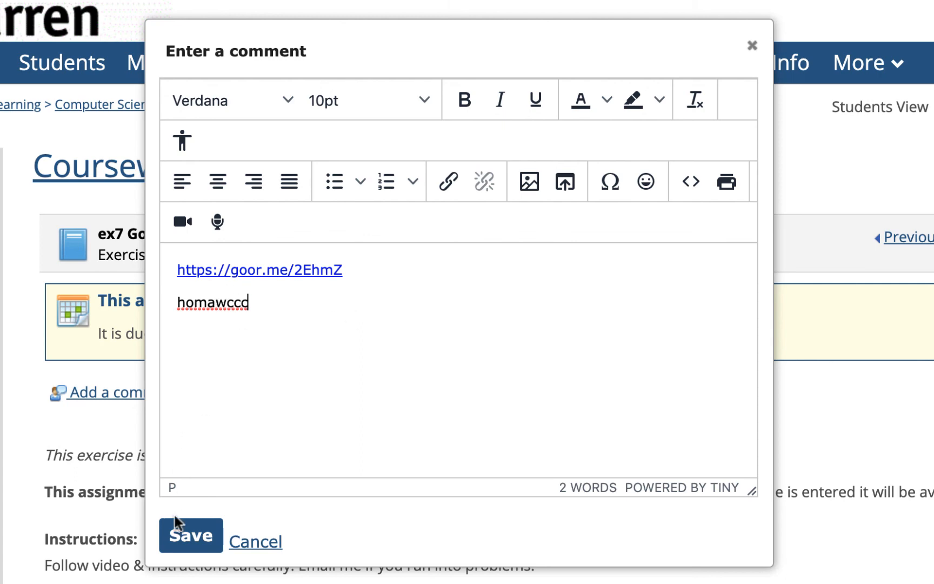
pyautogui.click(191, 534)
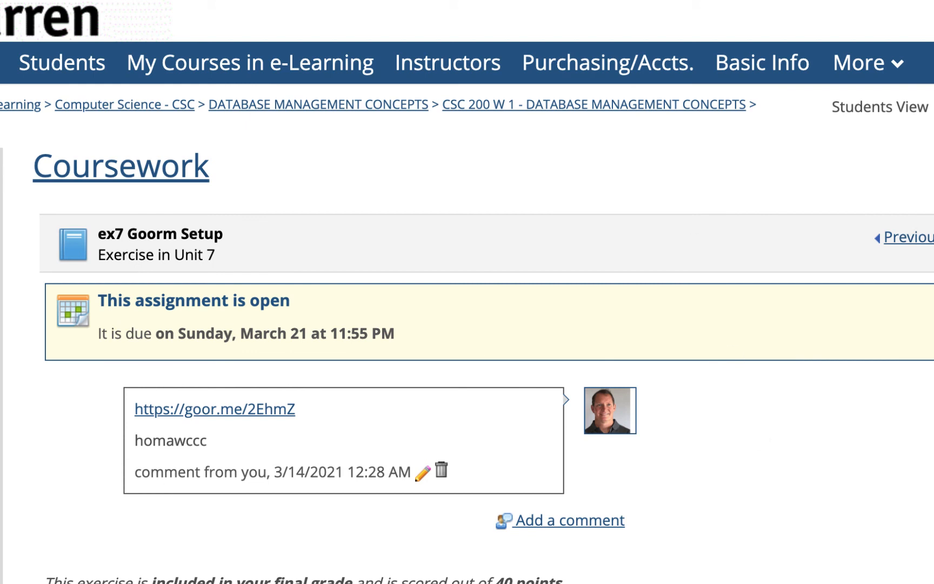
pyautogui.click(509, 1)
# - Close the instructions PDF and goorm info tabs, returning to the goormphp21 workspace
pyautogui.scroll(-6, 395, 276)
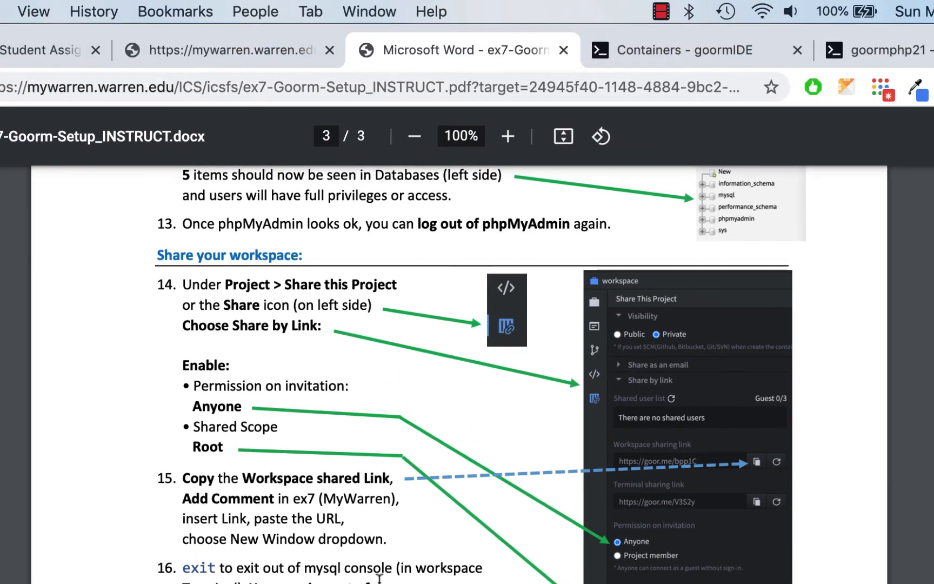
pyautogui.scroll(10, 380, 577)
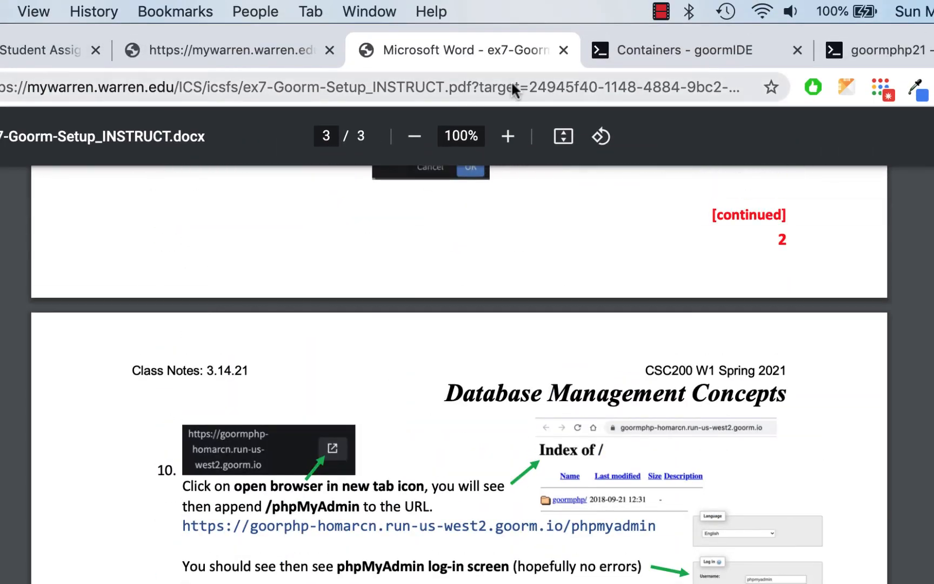
pyautogui.click(563, 50)
pyautogui.click(273, 38)
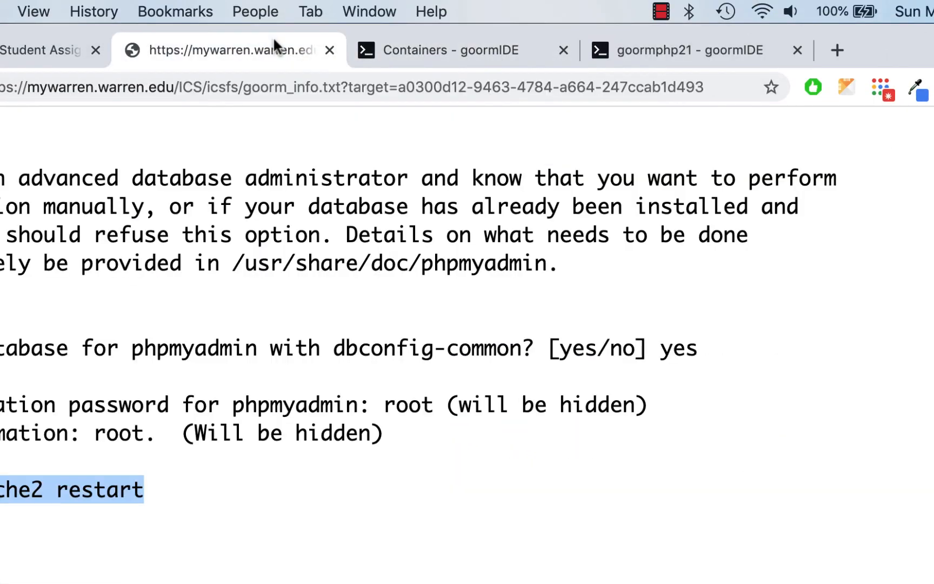
pyautogui.click(327, 48)
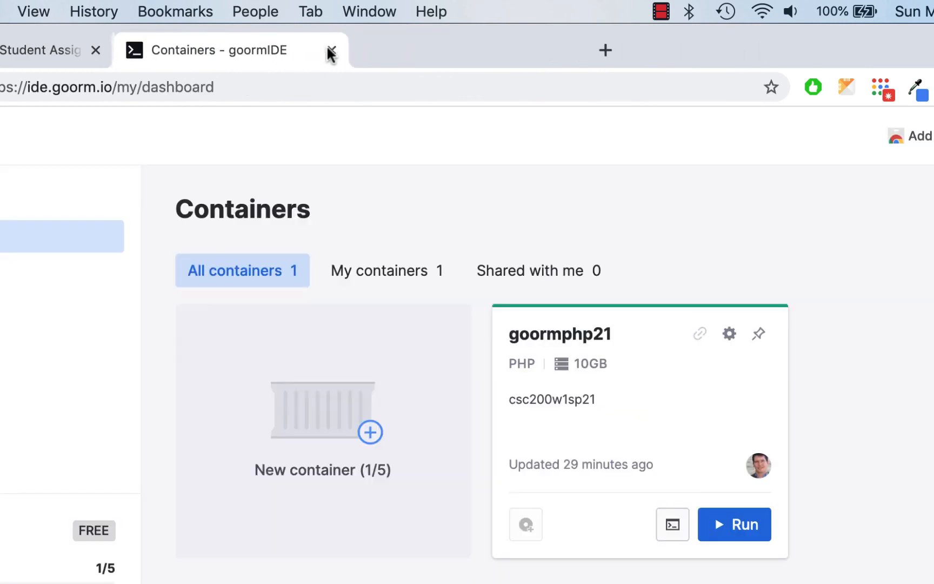
pyautogui.click(482, 51)
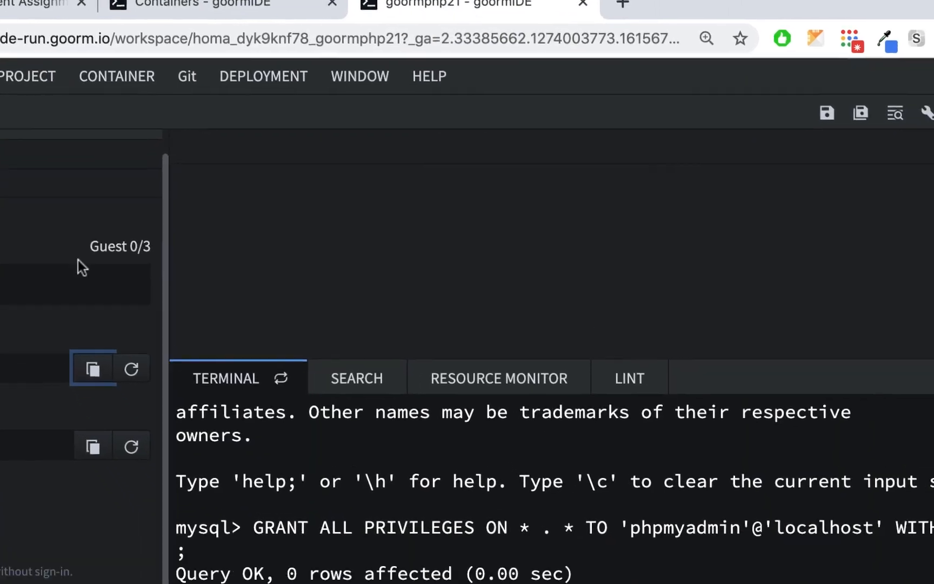
# - Quit the MySQL console and exit the terminal shell
pyautogui.write('quit')
pyautogui.press('Return')
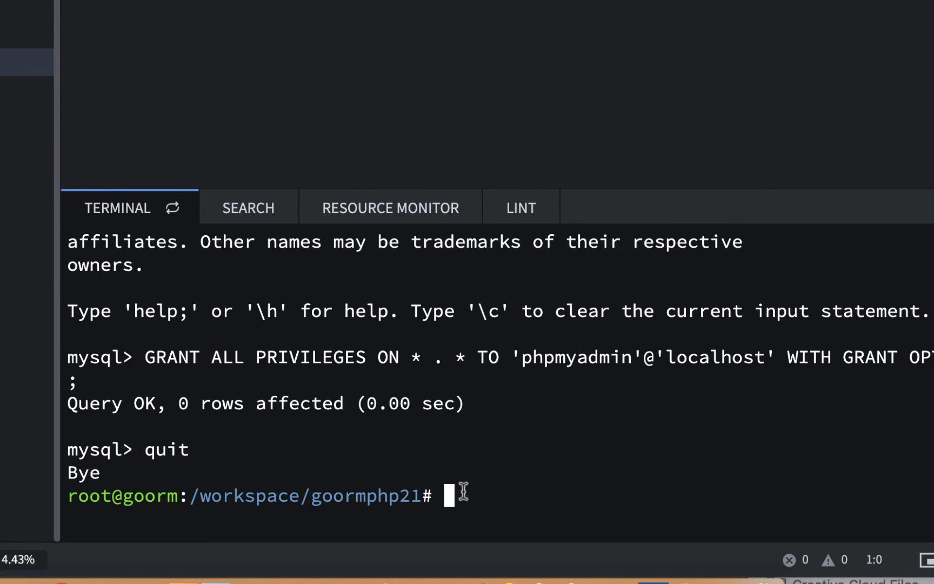
pyautogui.write('exit')
pyautogui.press('Return')
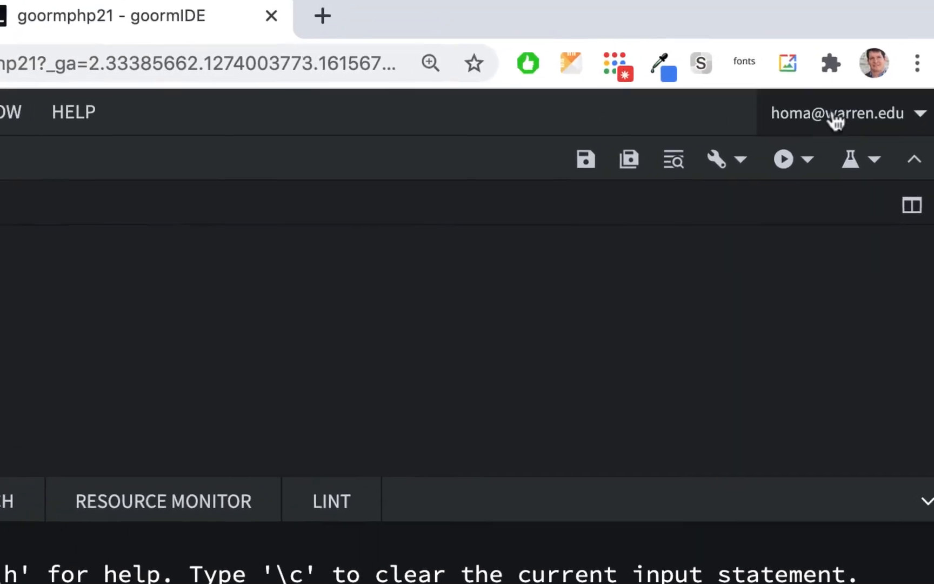
# - Close the goormphp21 container from the account menu, confirming with Yes
pyautogui.click(838, 124)
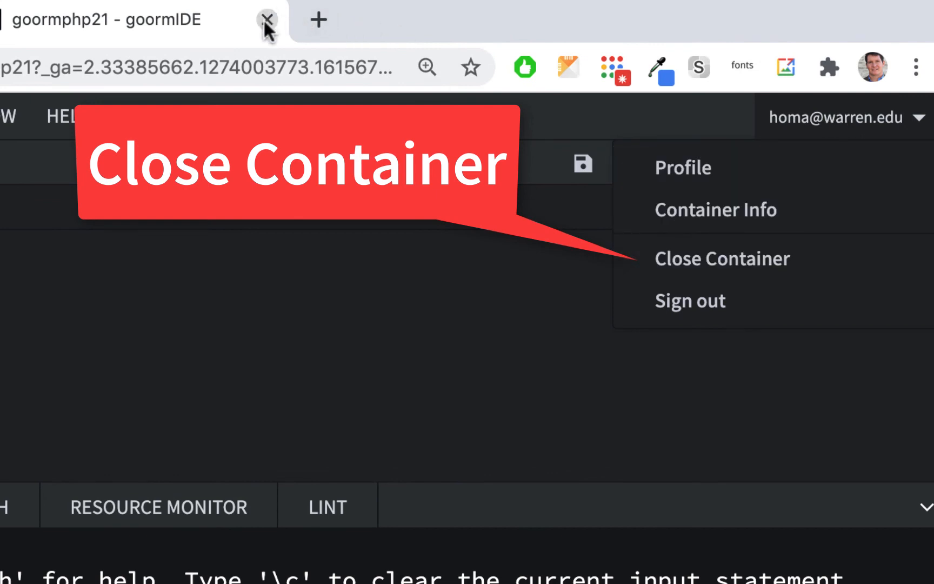
pyautogui.click(754, 262)
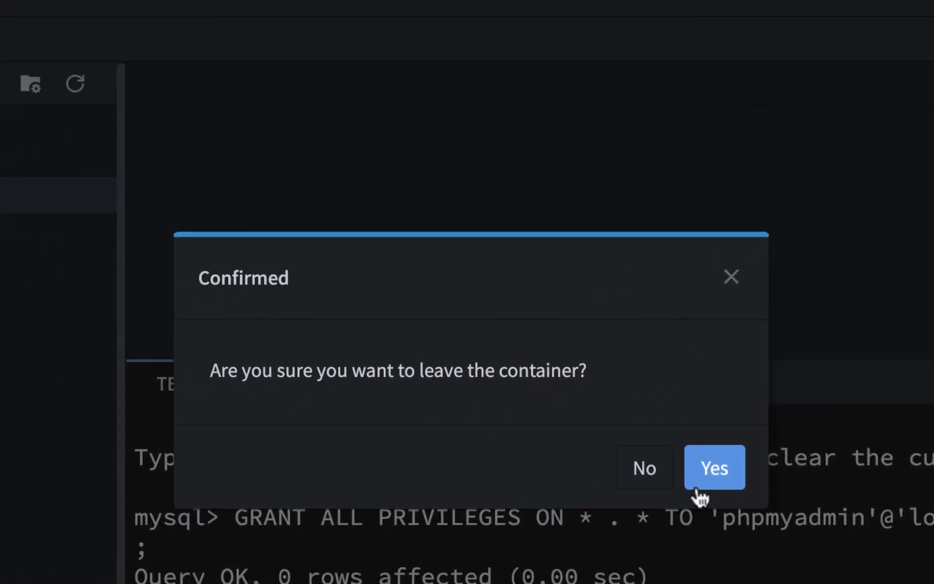
pyautogui.click(714, 468)
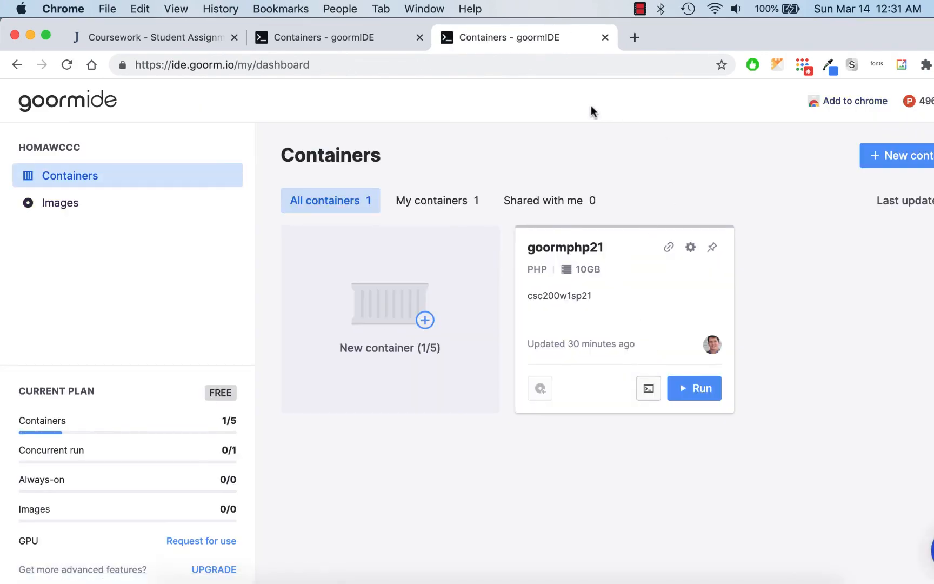
# - Close the outdated duplicate Containers dashboard tab and open the account options
pyautogui.click(380, 40)
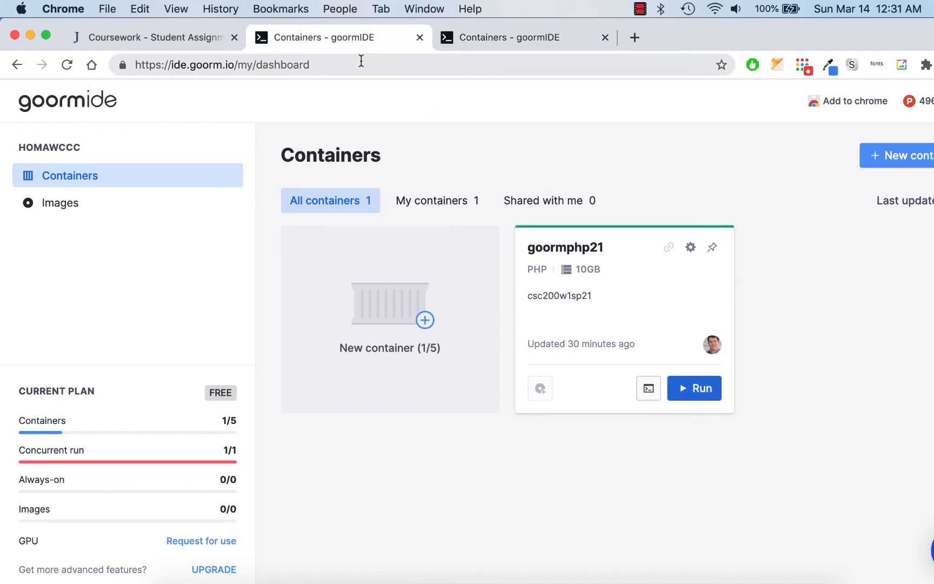
pyautogui.click(539, 34)
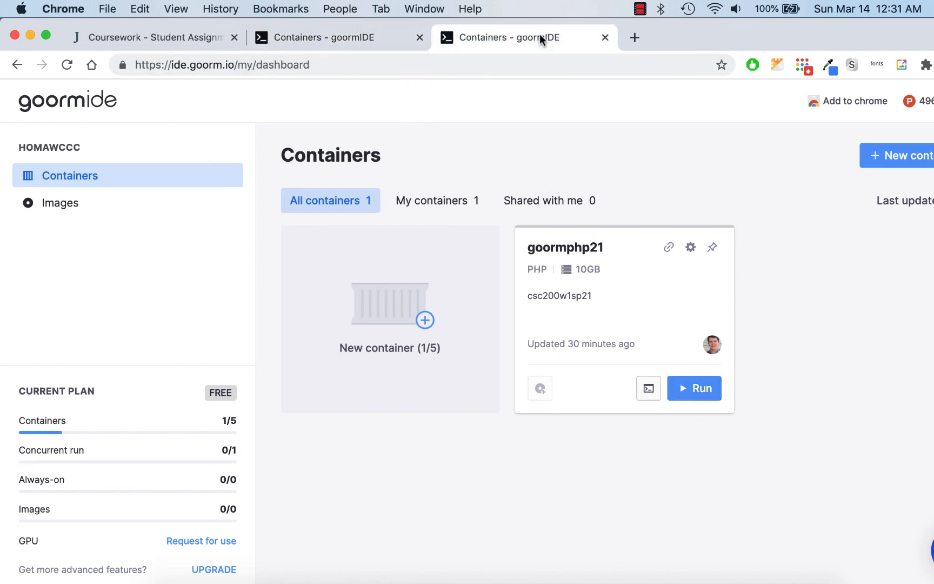
pyautogui.click(420, 37)
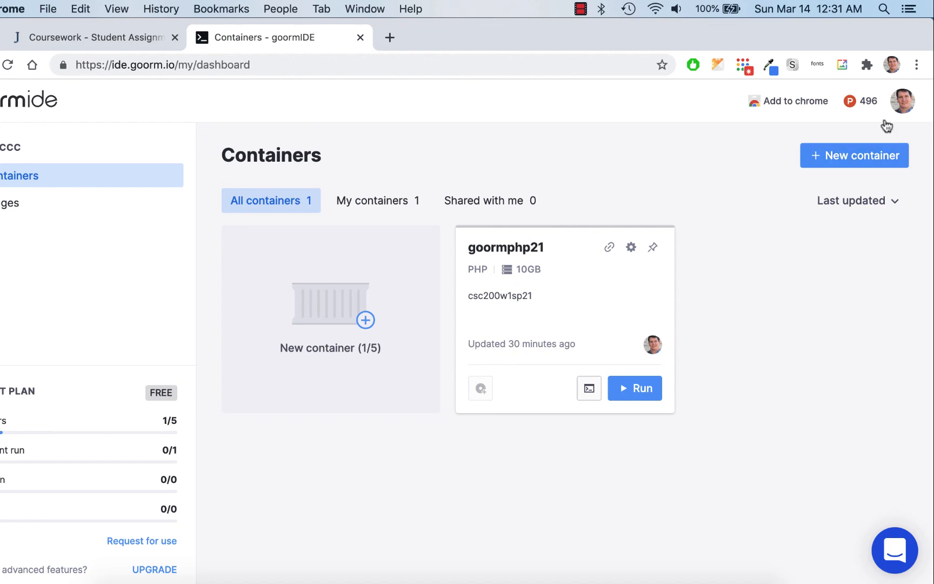
pyautogui.click(902, 103)
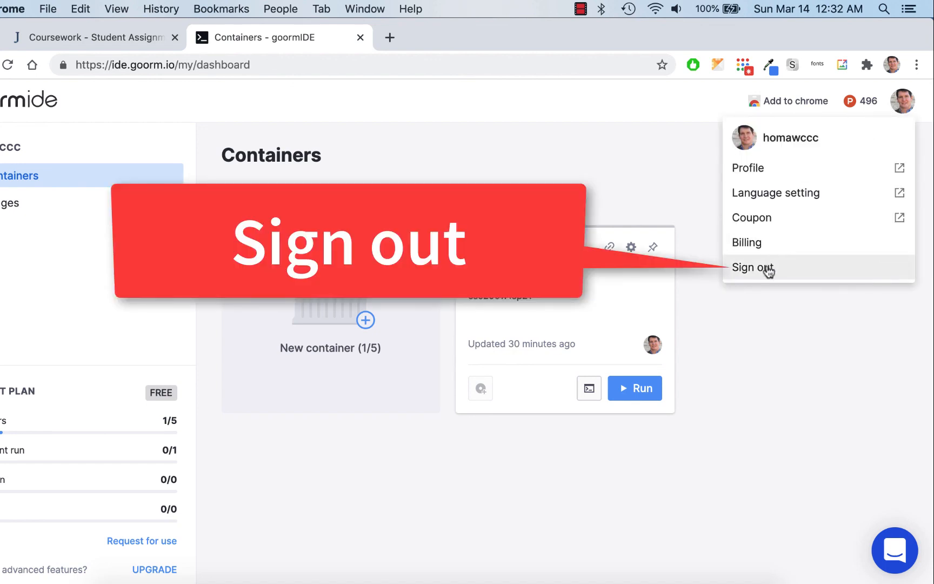